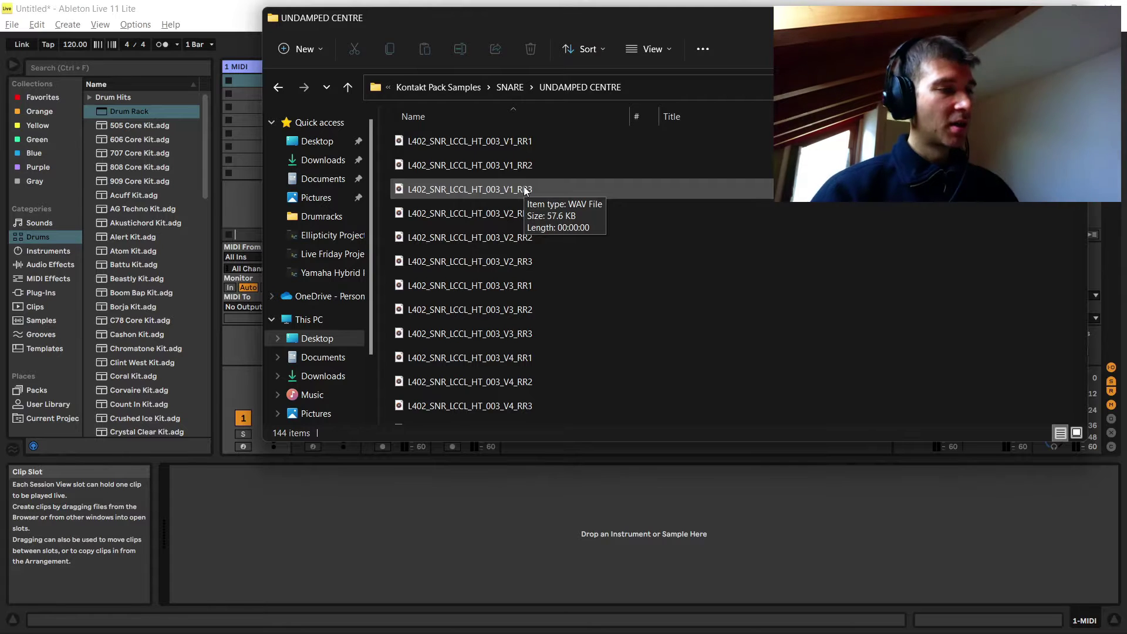
- Switch to Ableton Live, load an empty Drum Rack onto the first MIDI track, select its D1 pad and browse the instruments
key(alt+Tab)
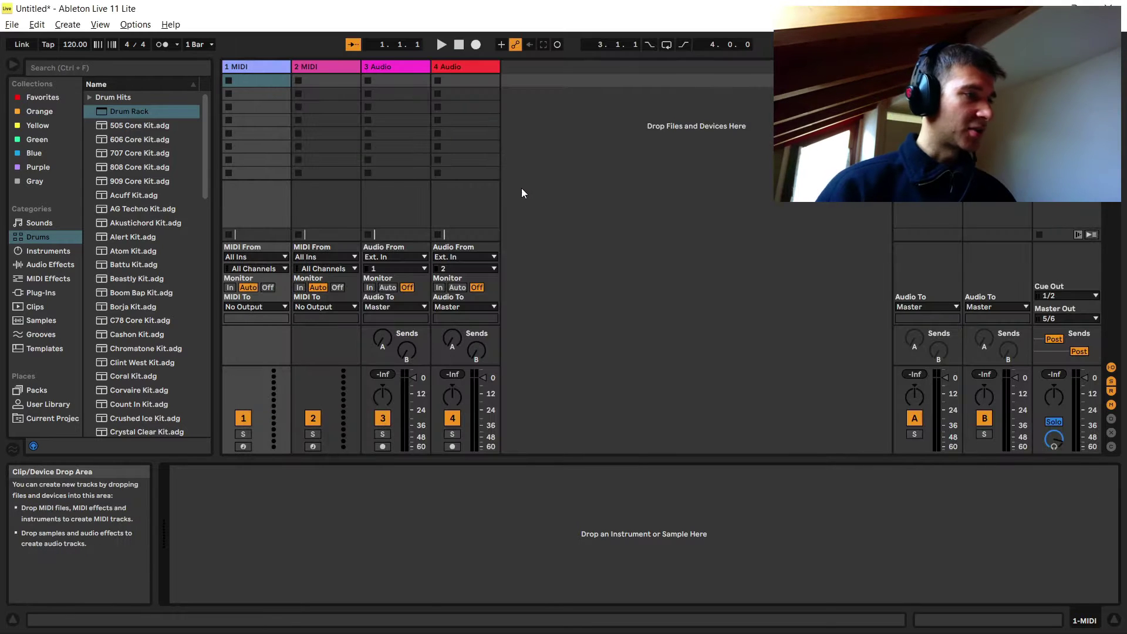
click(132, 113)
drag(225, 82, 248, 71)
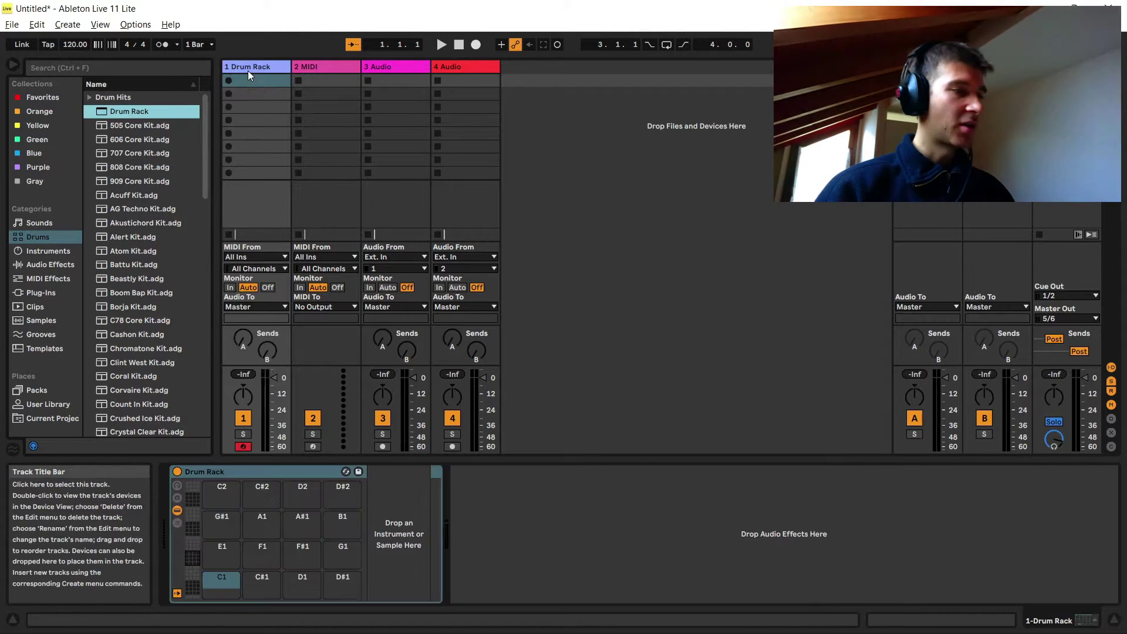
click(300, 576)
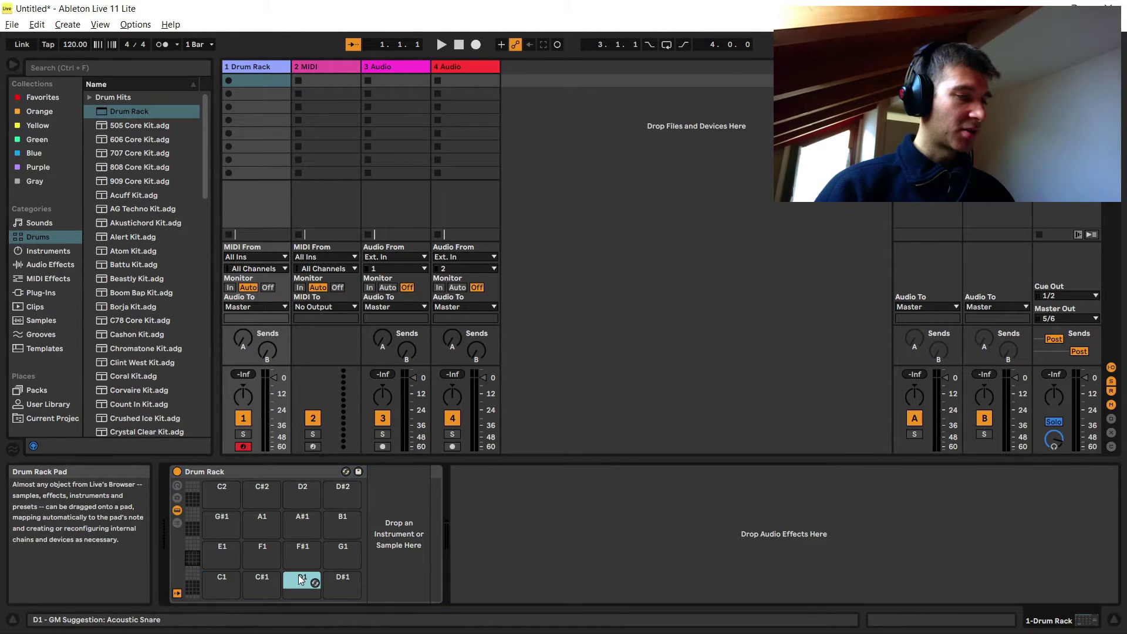
click(55, 249)
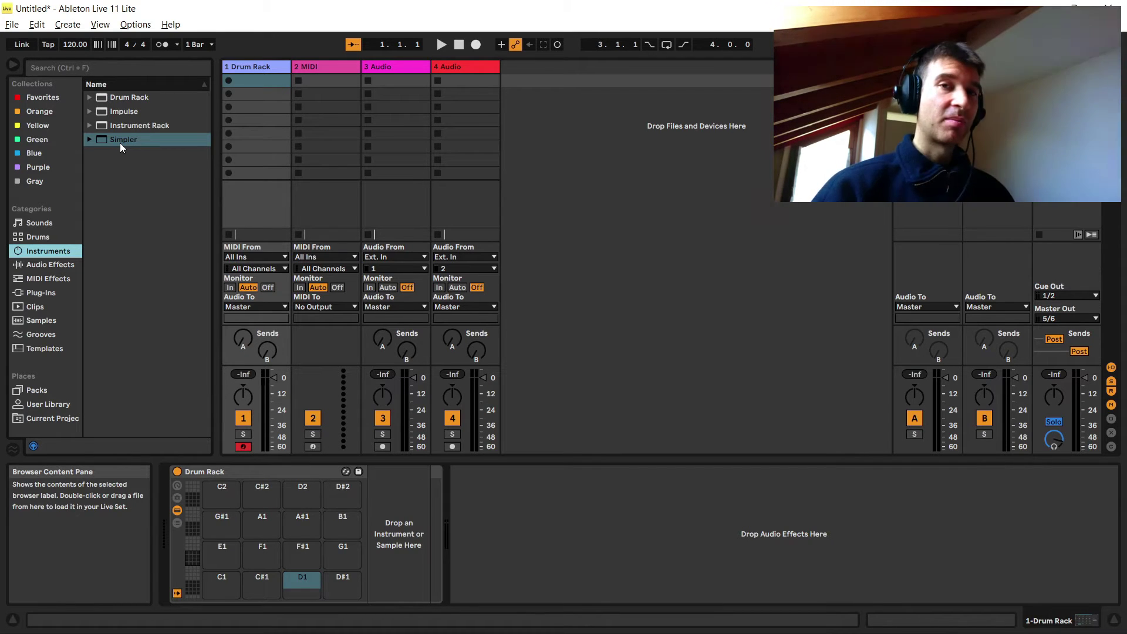
- In the UNDAMPED CENTRE folder, highlight the first velocity layer's three round-robin snare samples, V1_RR1 to V1_RR3
key(alt+Tab)
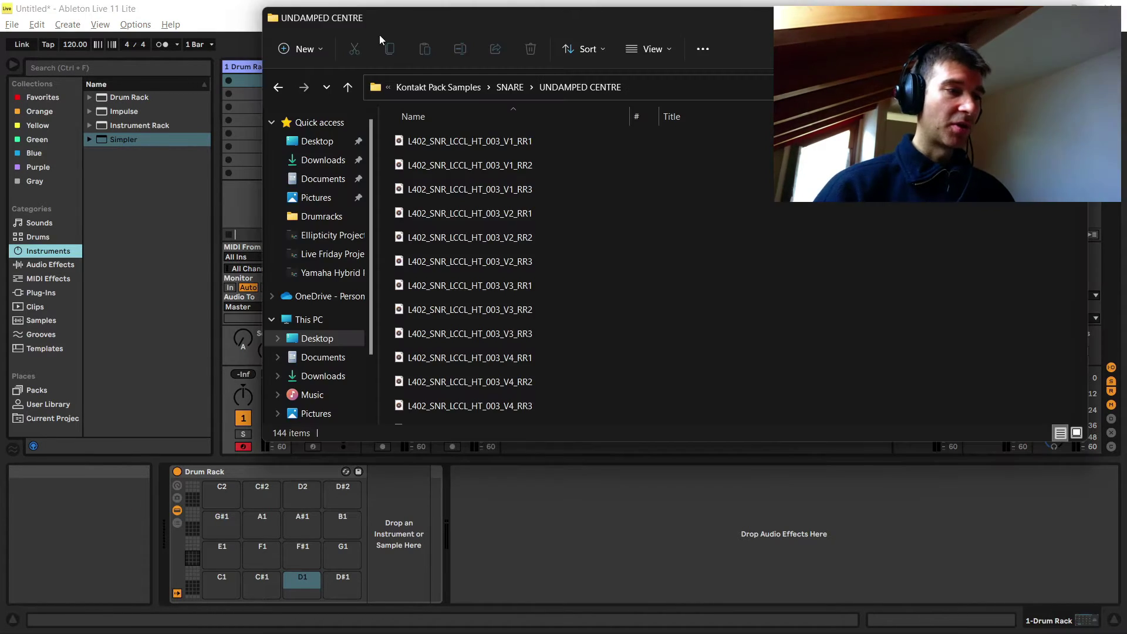
click(498, 141)
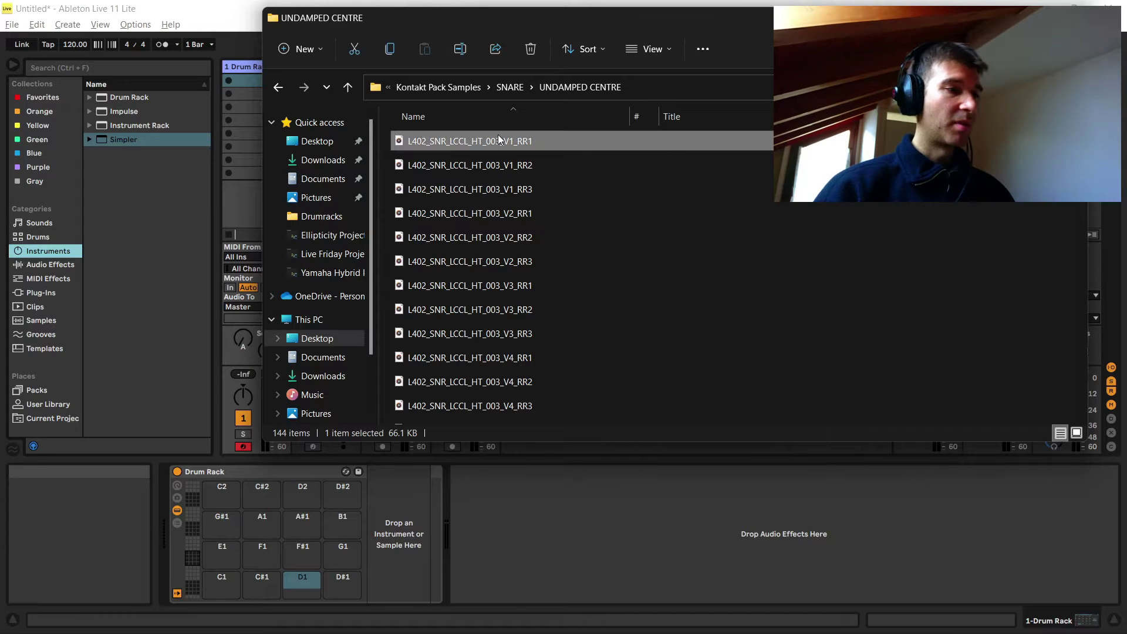
shift+click(516, 191)
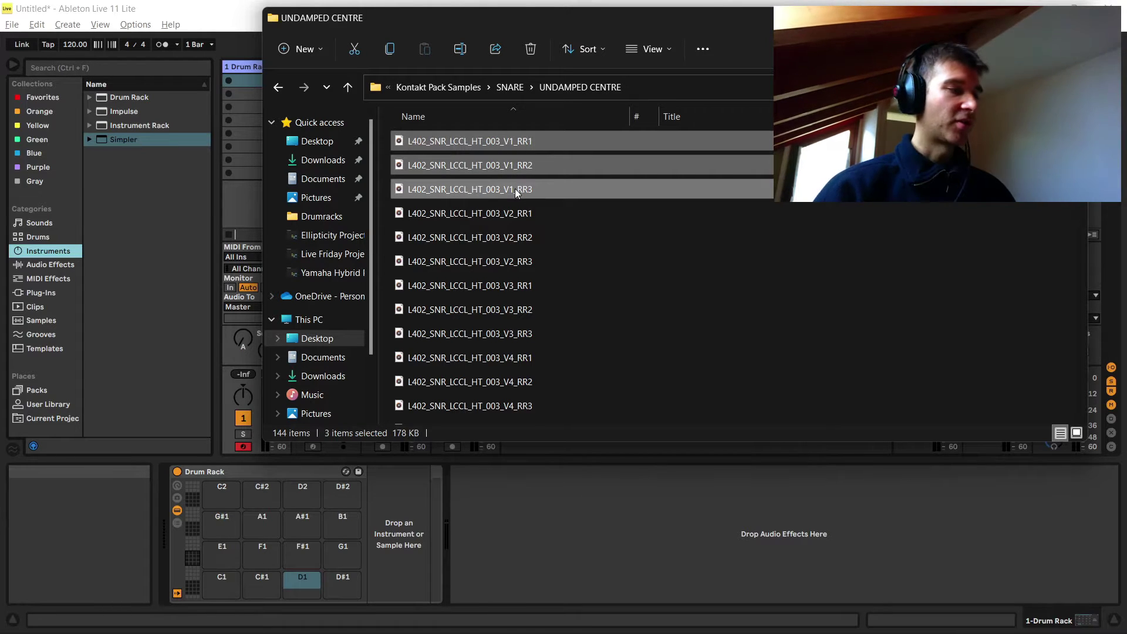
- Back in Ableton Live, place an Instrument Rack on the Drum Rack's D1 pad and show its chain list
key(alt+Tab)
click(135, 126)
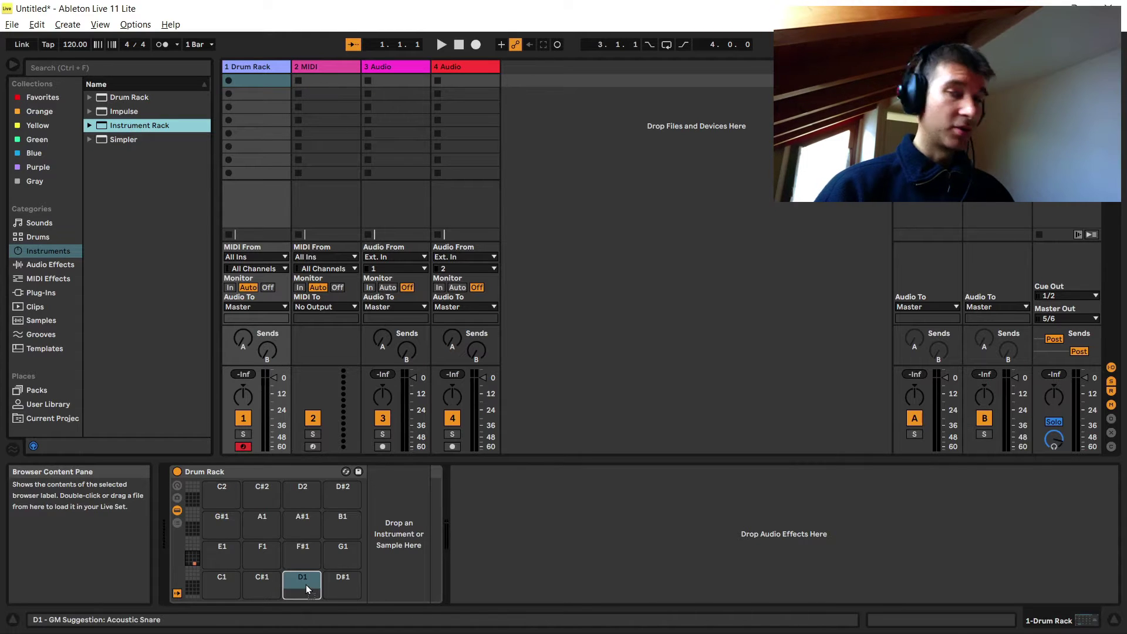
drag(305, 585, 305, 583)
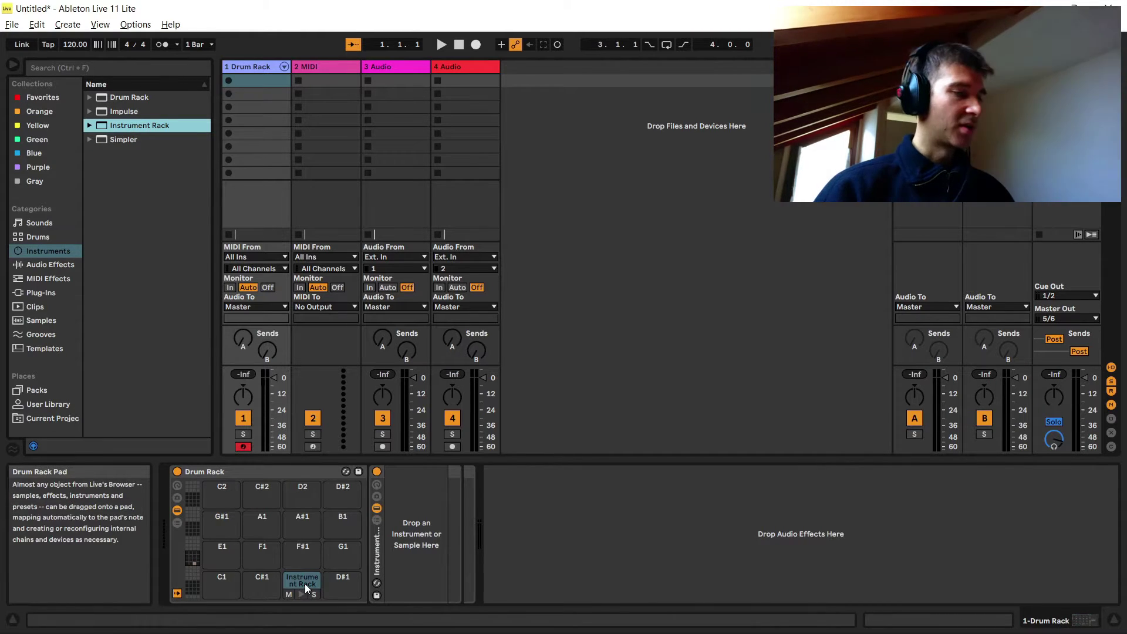
click(376, 522)
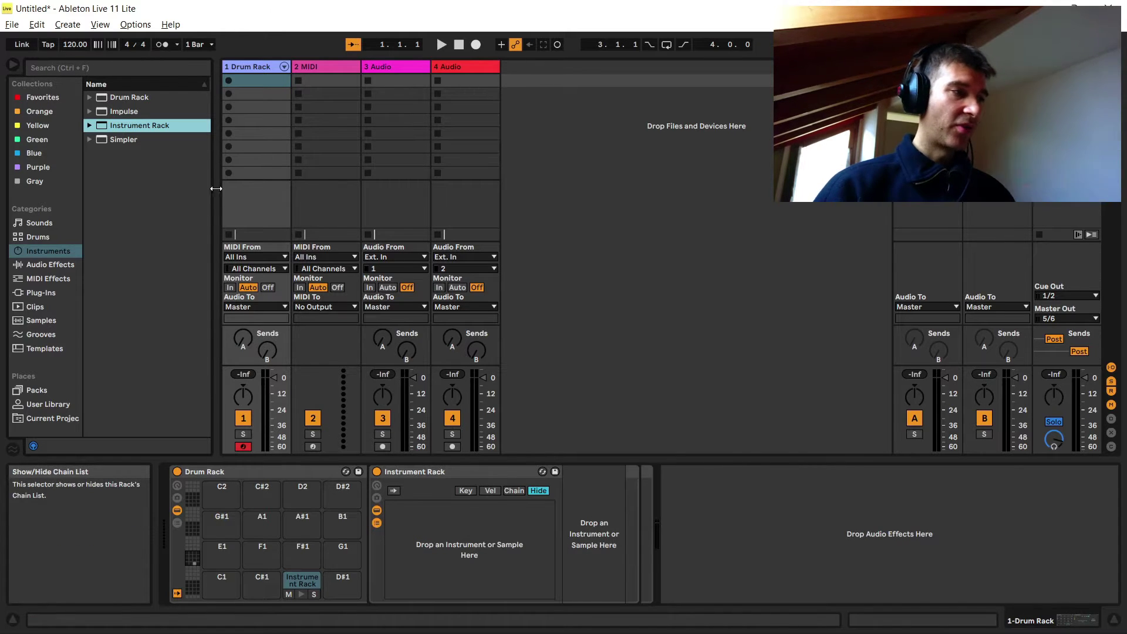
- Add a Simpler as a chain in the Instrument Rack and set its playback mode to 1-Shot
click(127, 141)
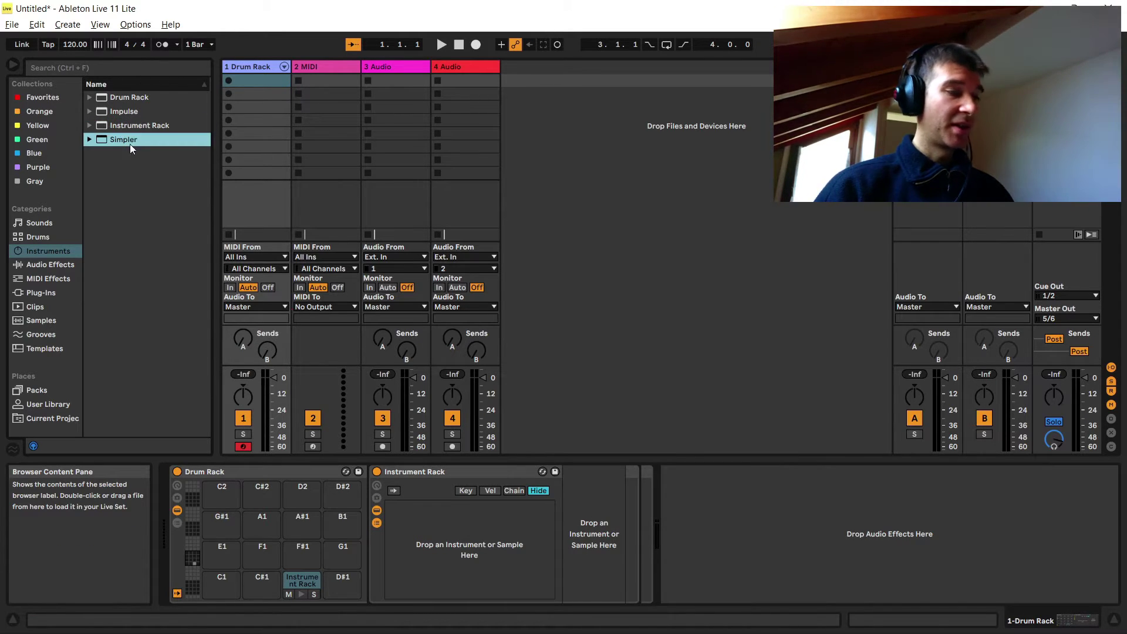
drag(130, 143, 483, 523)
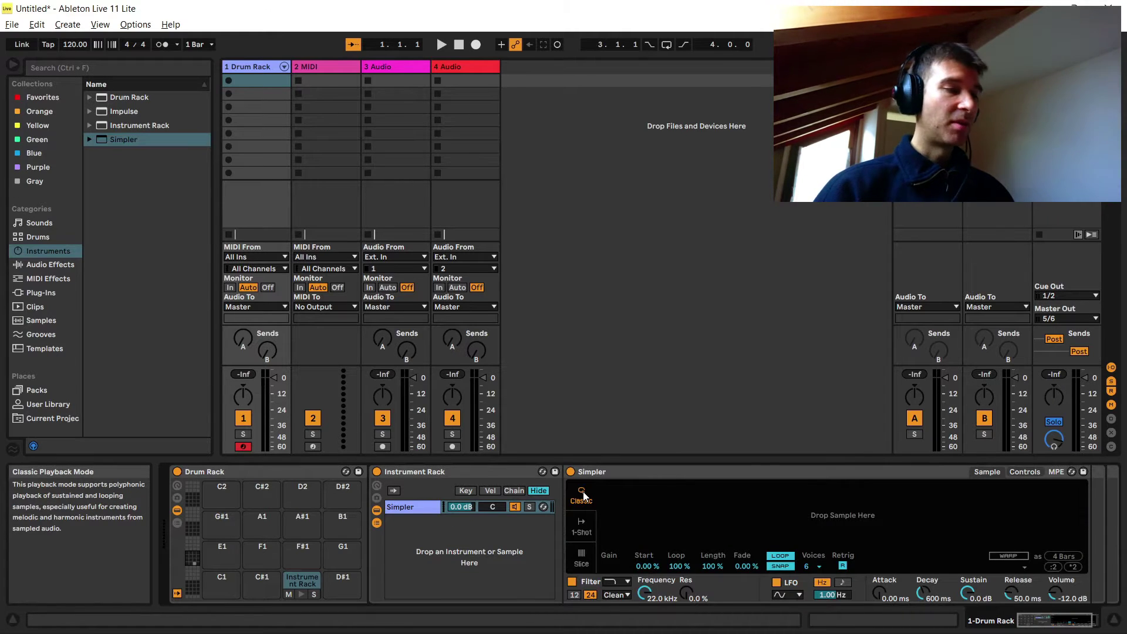
click(588, 524)
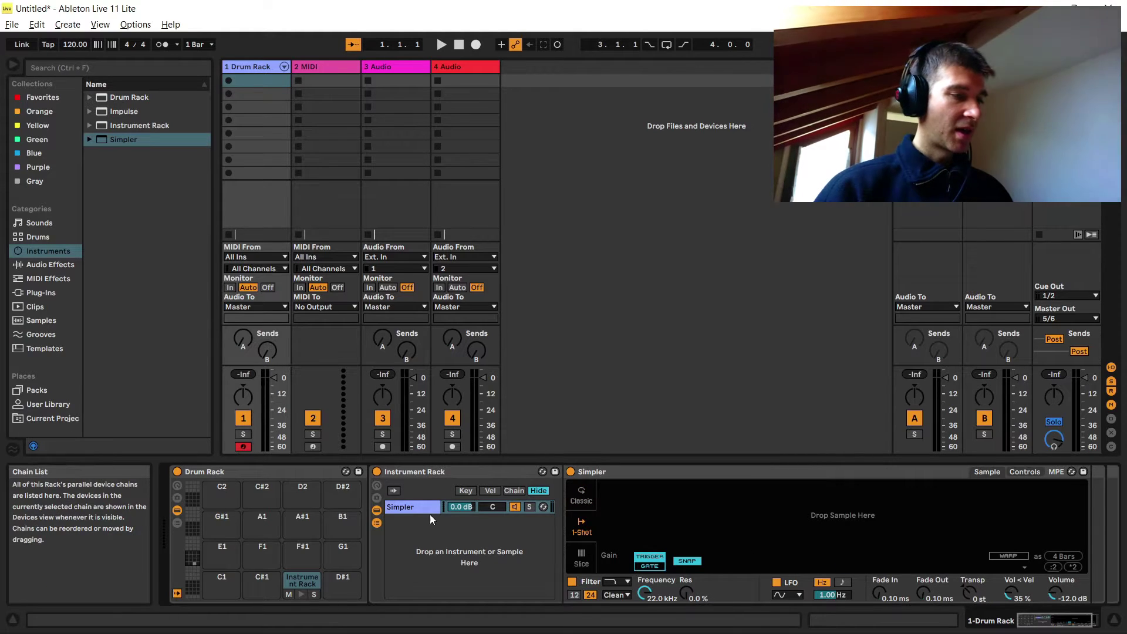
- Duplicate the Simpler chain twice to make three identical chains in the Instrument Rack
click(422, 510)
key(ctrl+d)
key(ctrl+d)
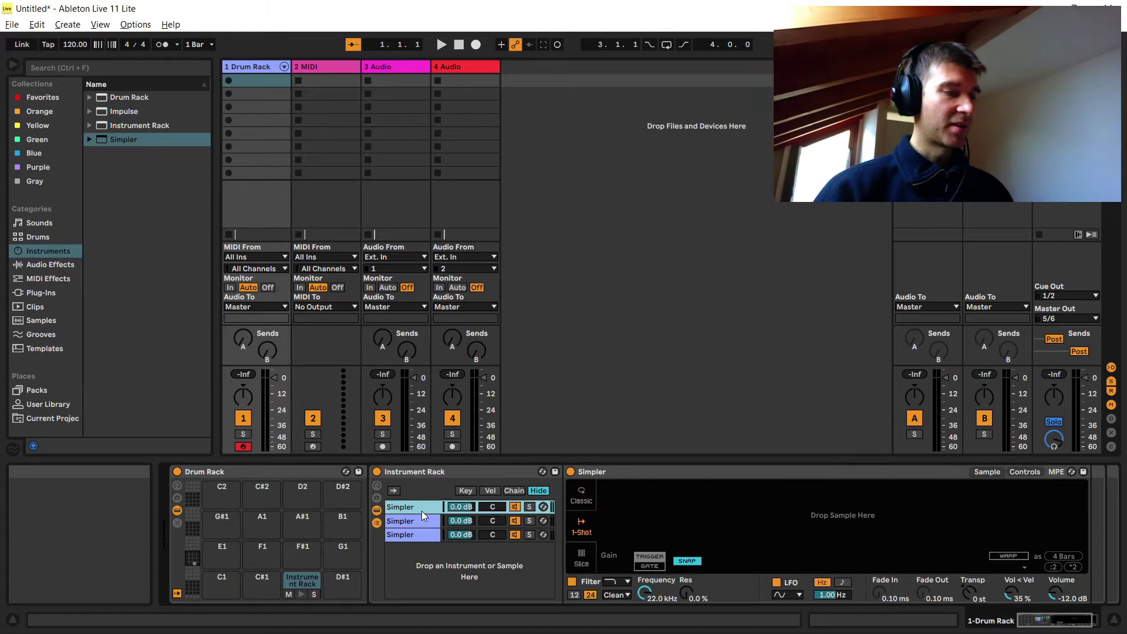
- Load the sample L402_SNR_LCCL_HT_003_V1_RR1 from the UNDAMPED CENTRE folder into the first chain's Simpler
key(alt+Tab)
click(458, 141)
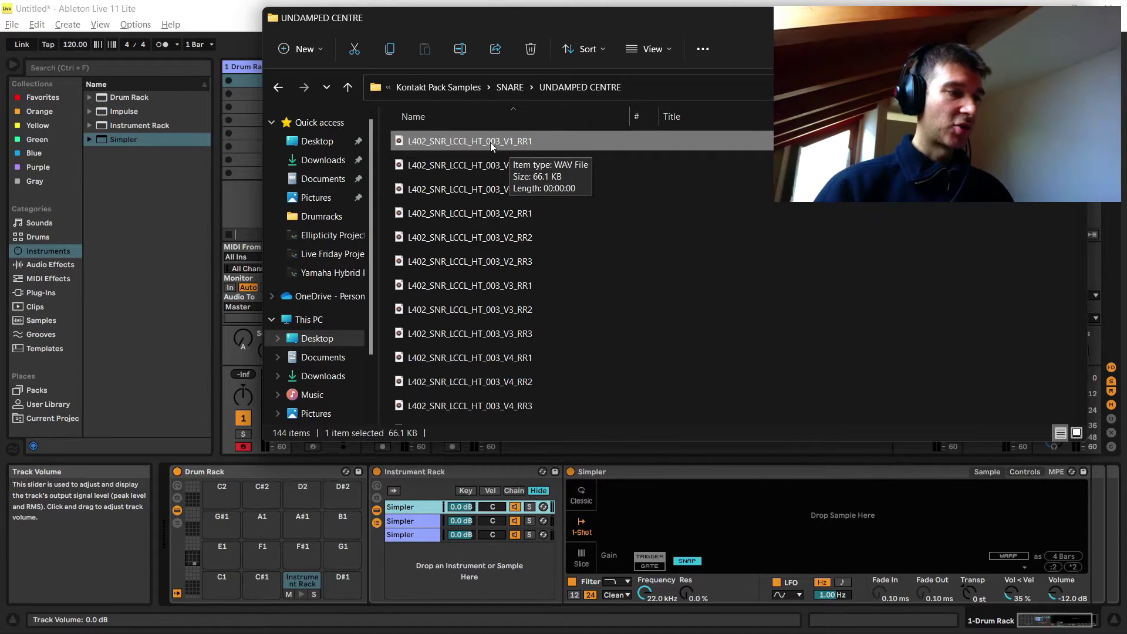
drag(770, 541, 749, 521)
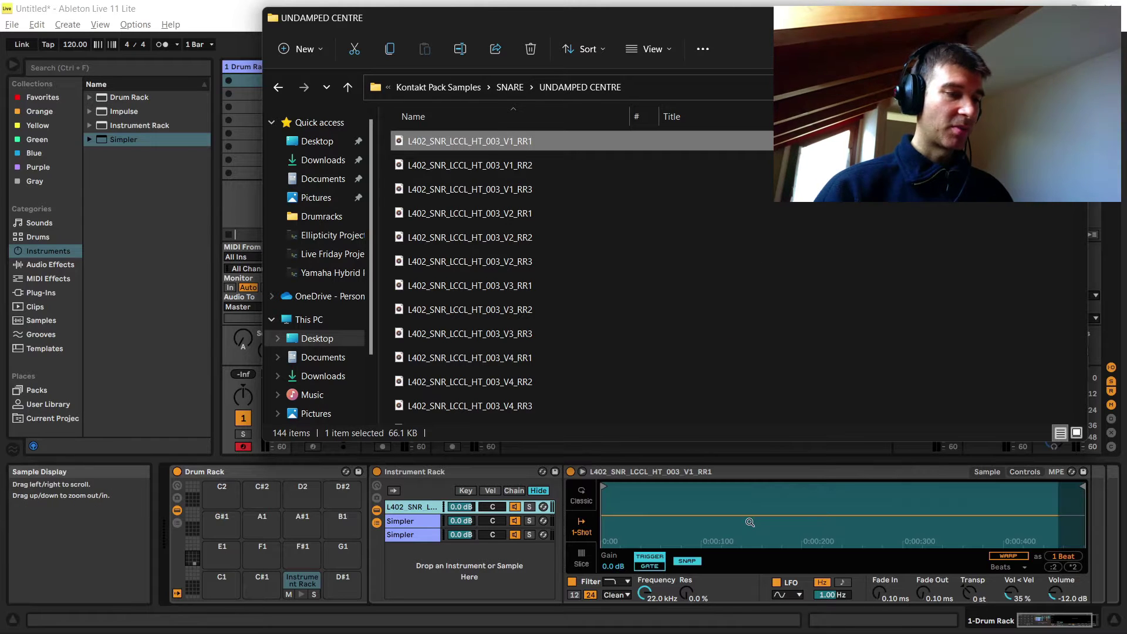
- Load the sample L402_SNR_LCCL_HT_003_V1_RR2 into the second chain's Simpler
click(424, 521)
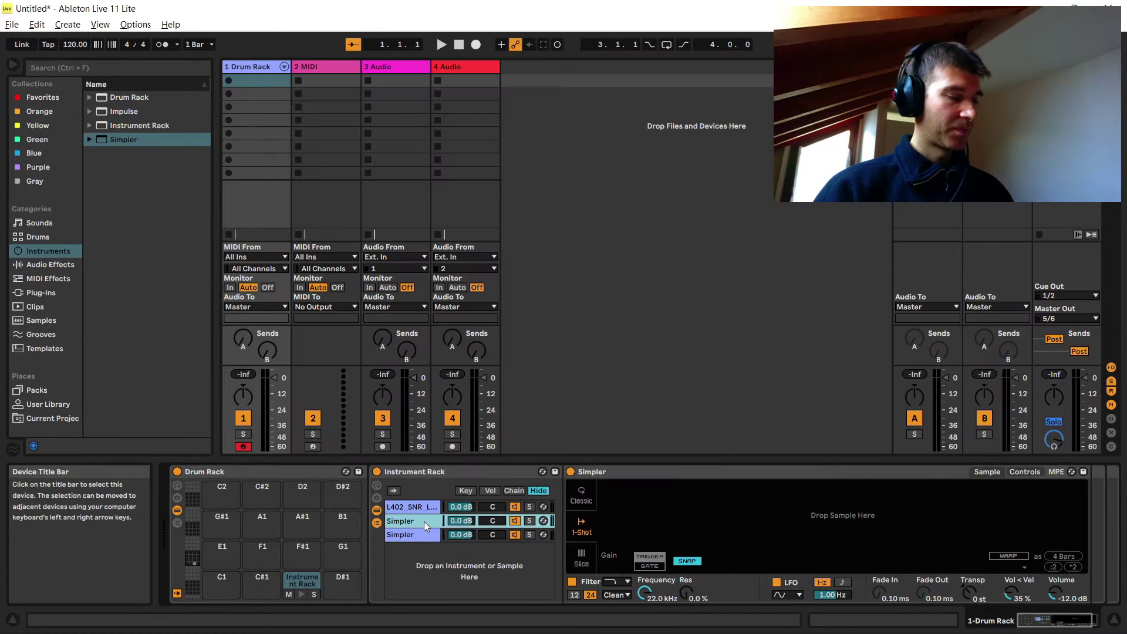
key(alt+Tab)
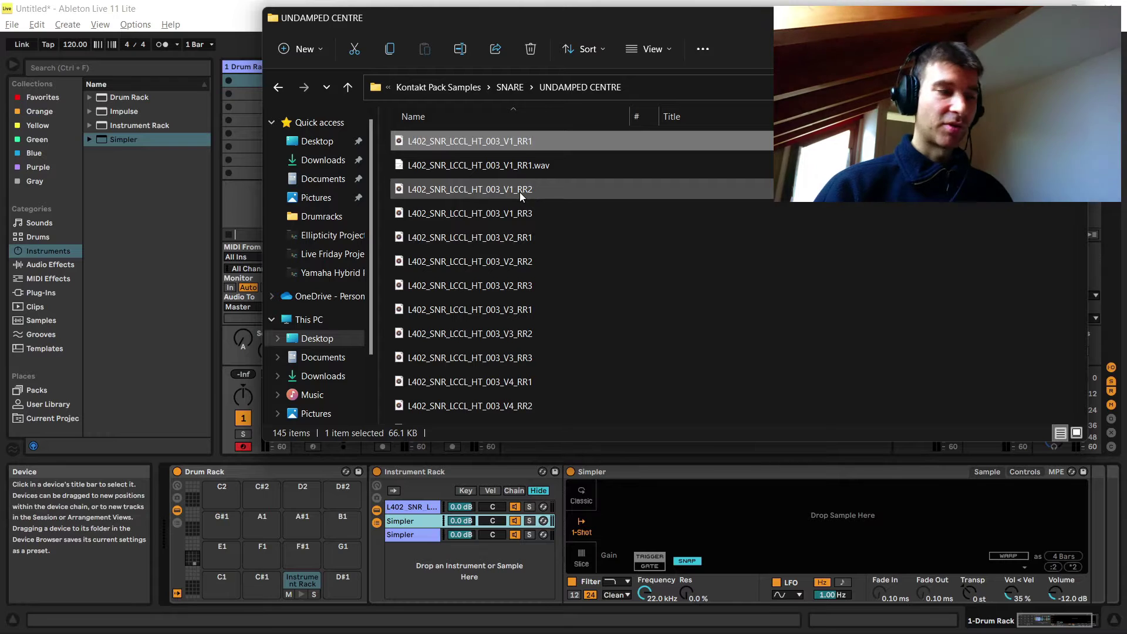
drag(519, 192, 728, 534)
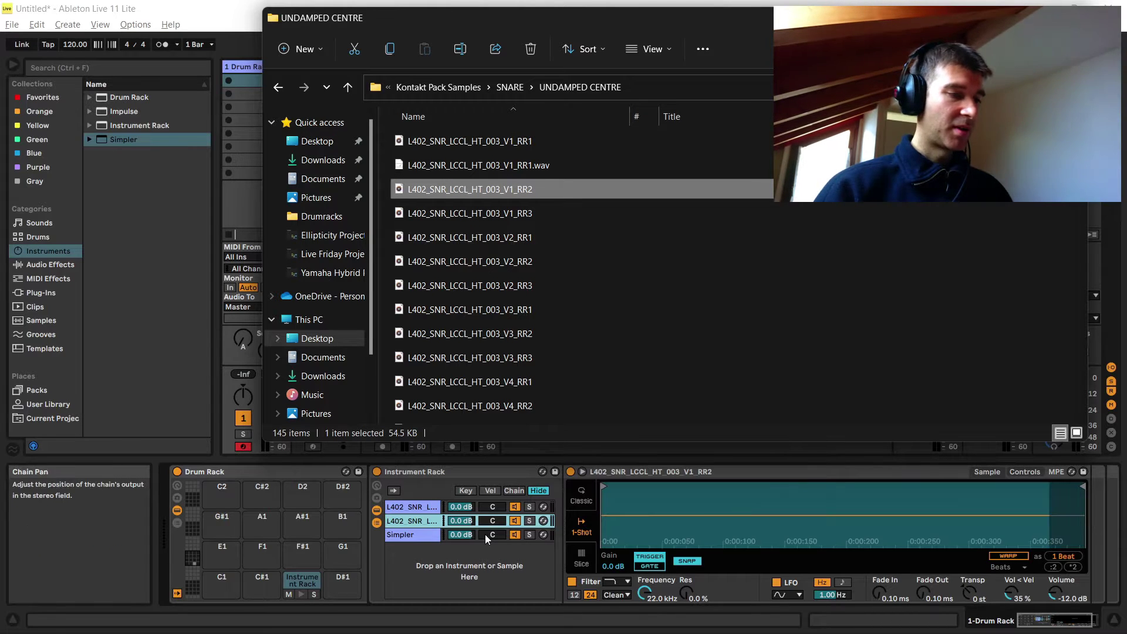
- Load the sample L402_SNR_LCCL_HT_003_V1_RR3 into the third chain's Simpler
click(418, 536)
key(alt+Tab)
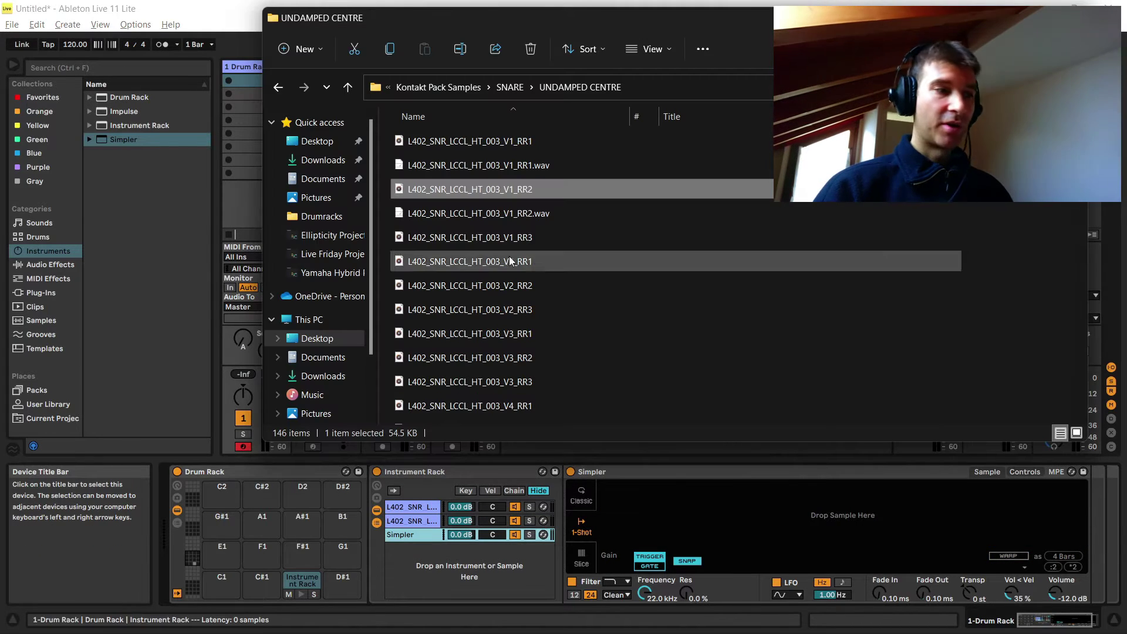
drag(509, 240, 721, 507)
click(428, 564)
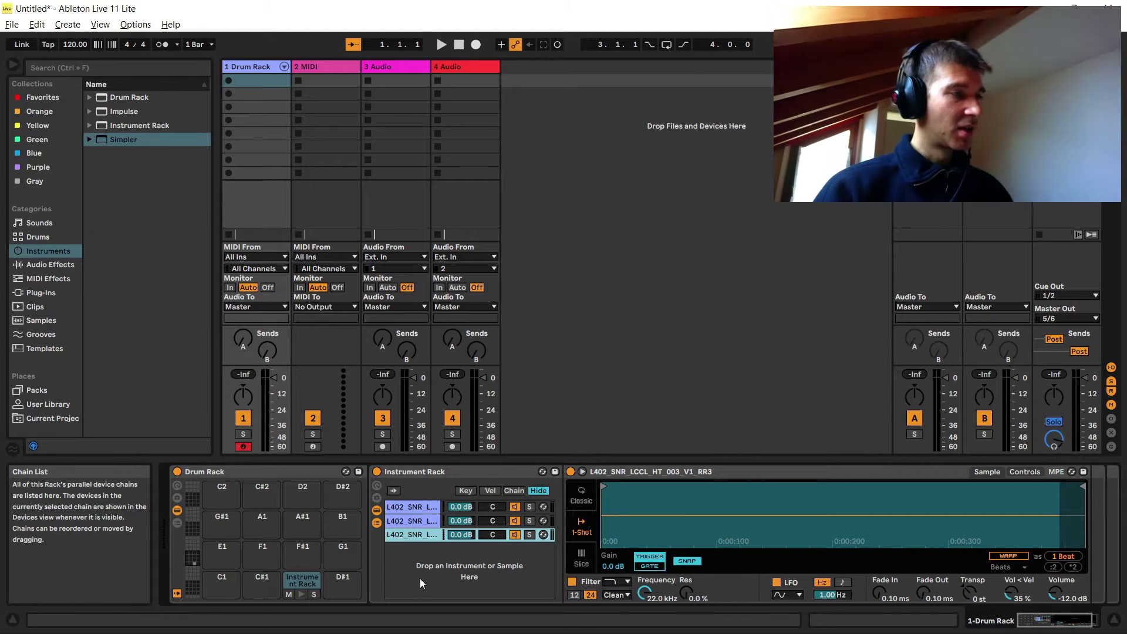
- Insert the Random MIDI effect between the Drum Rack and the Instrument Rack
click(55, 279)
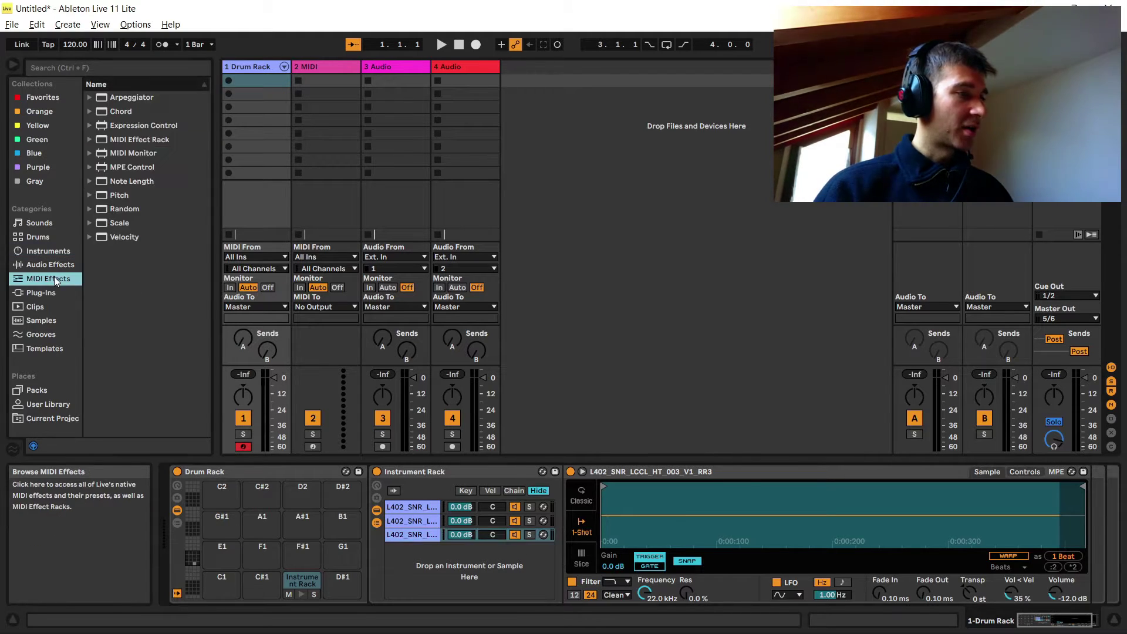
click(125, 209)
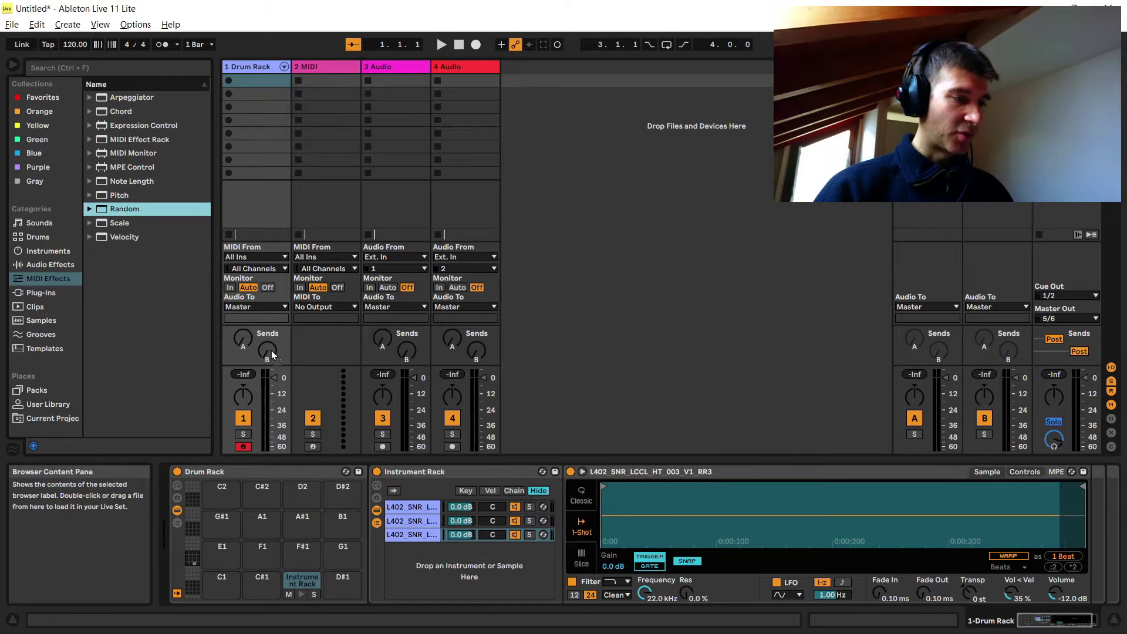
click(369, 495)
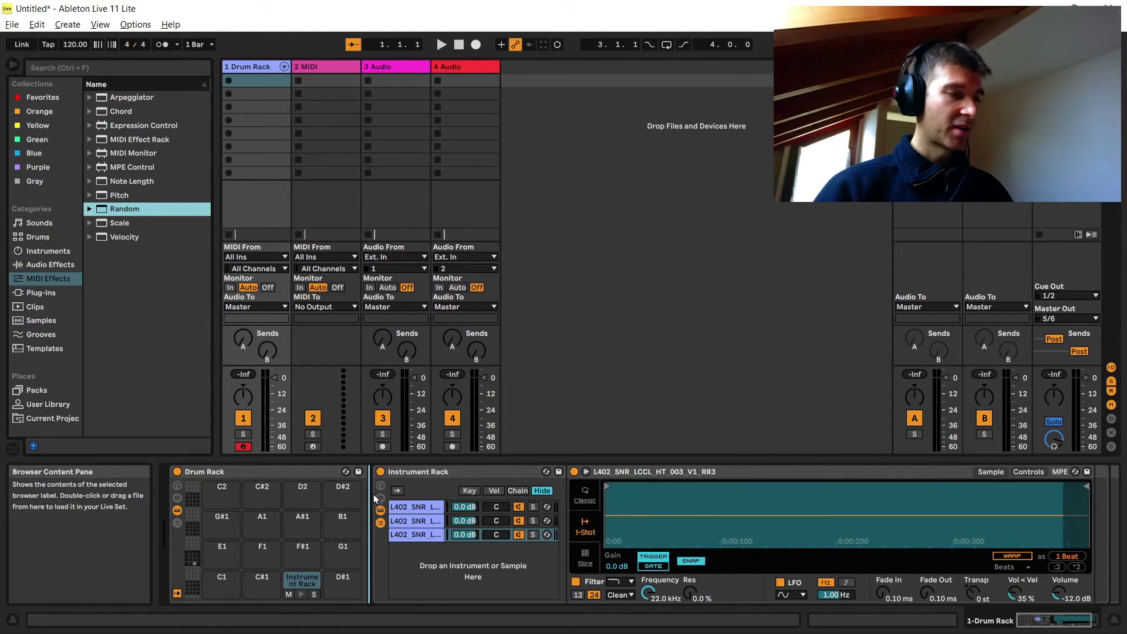
drag(374, 498, 372, 495)
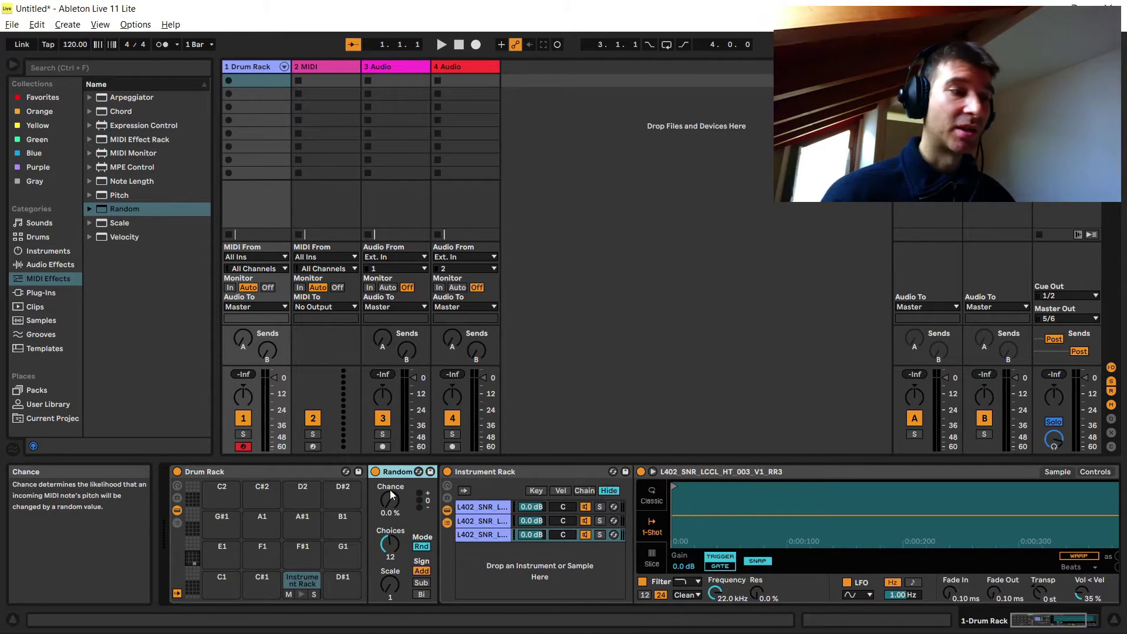
- Set the Random effect to 100 % Chance, 3 Choices and Scale 1, and switch its Mode to Alt
drag(389, 489, 390, 431)
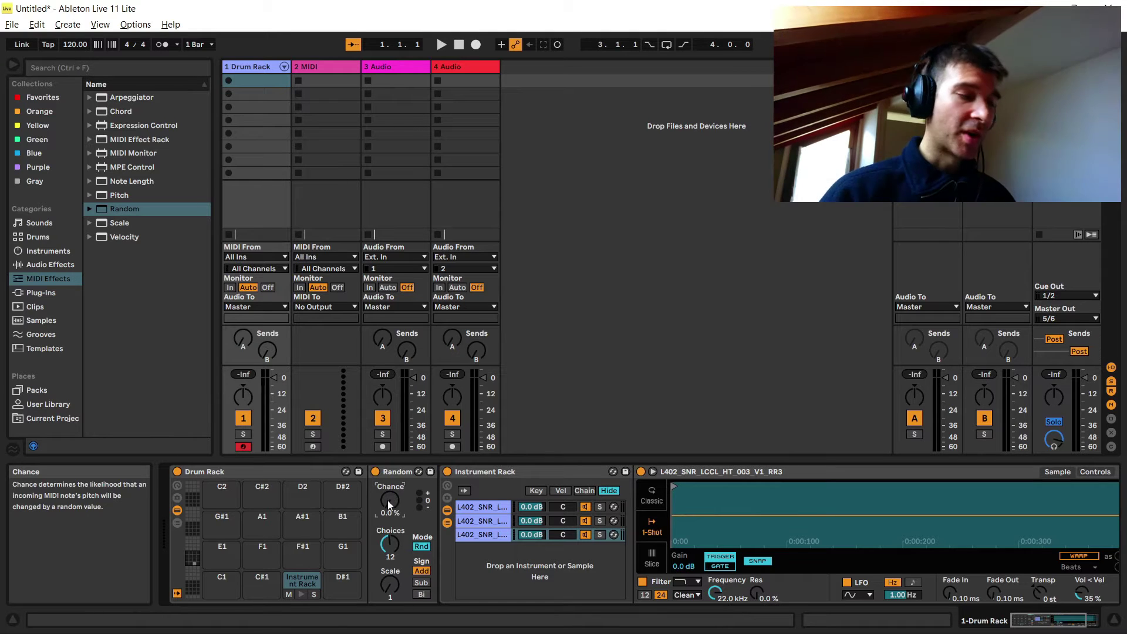
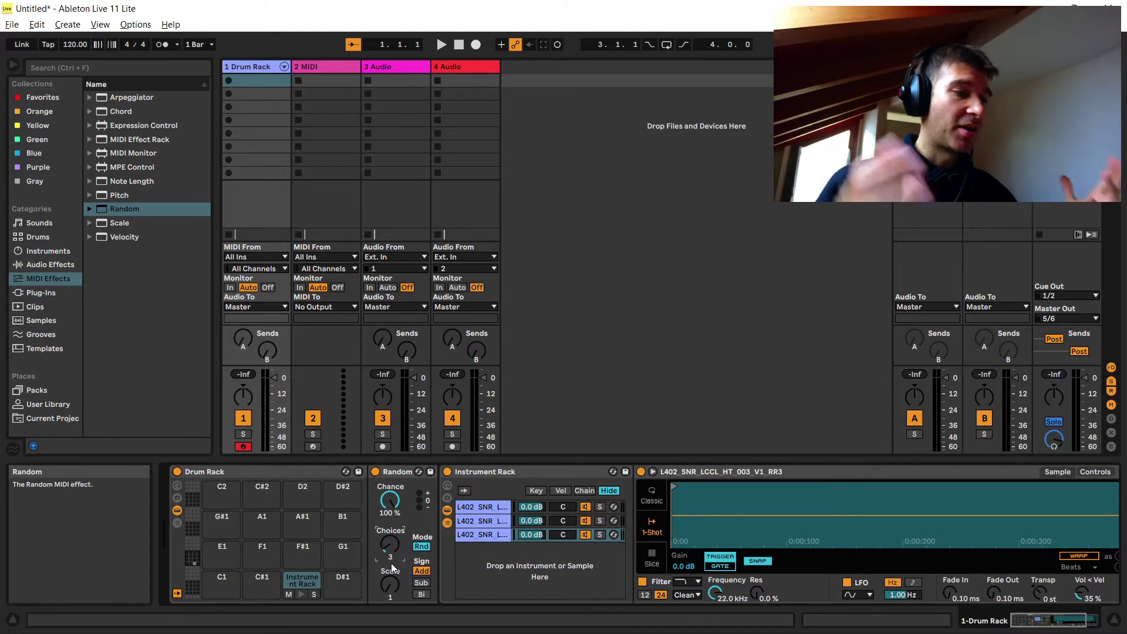
drag(390, 584, 390, 552)
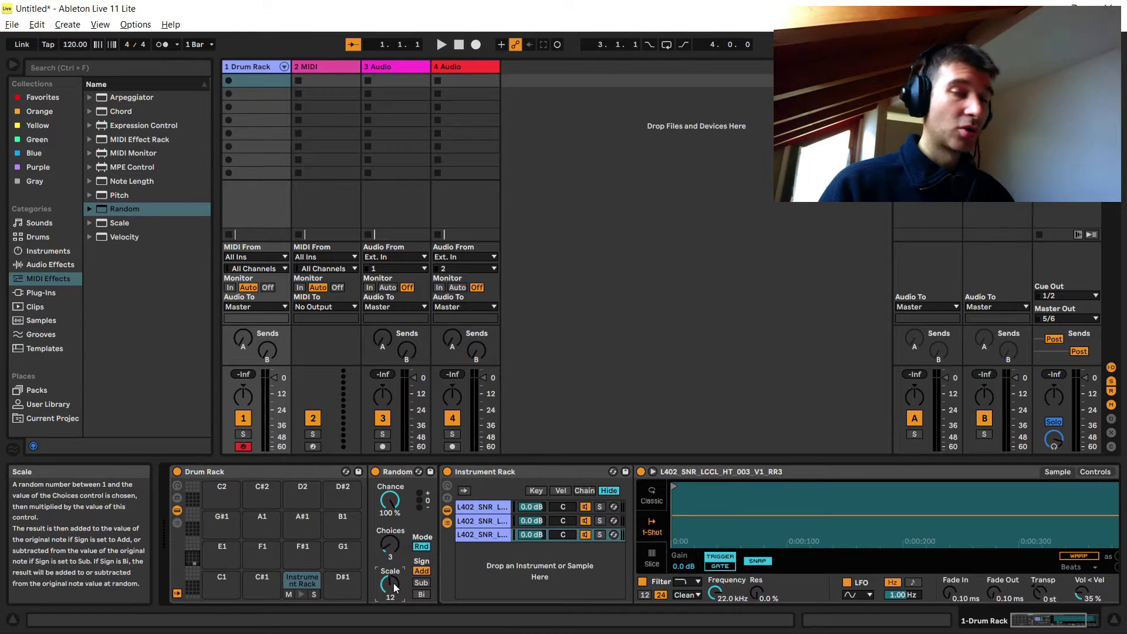
drag(395, 588, 394, 611)
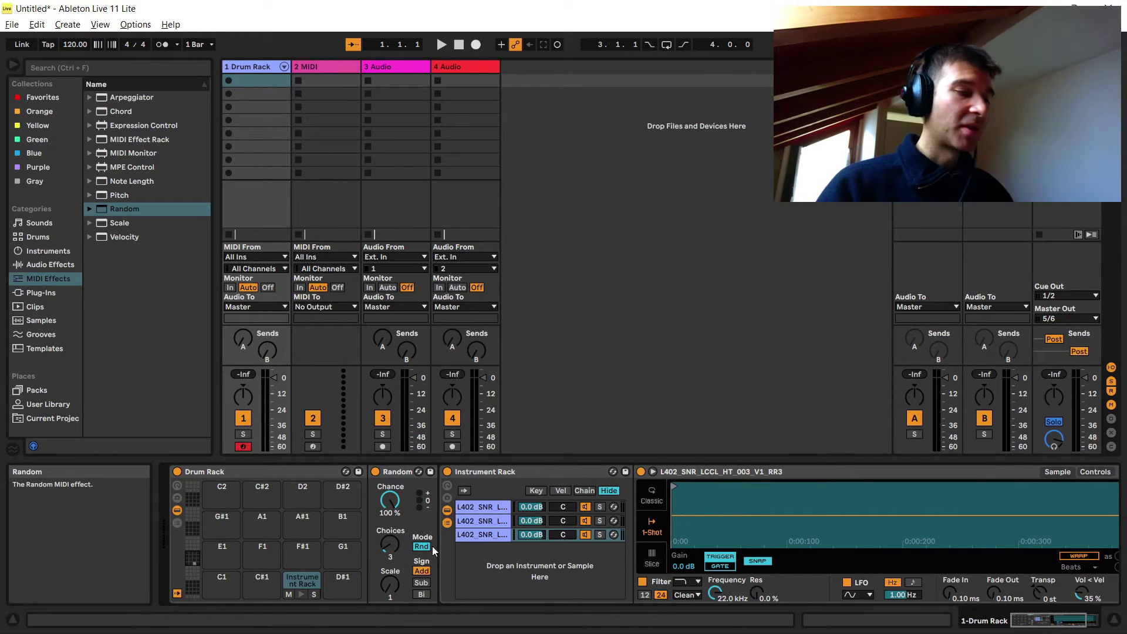
click(422, 547)
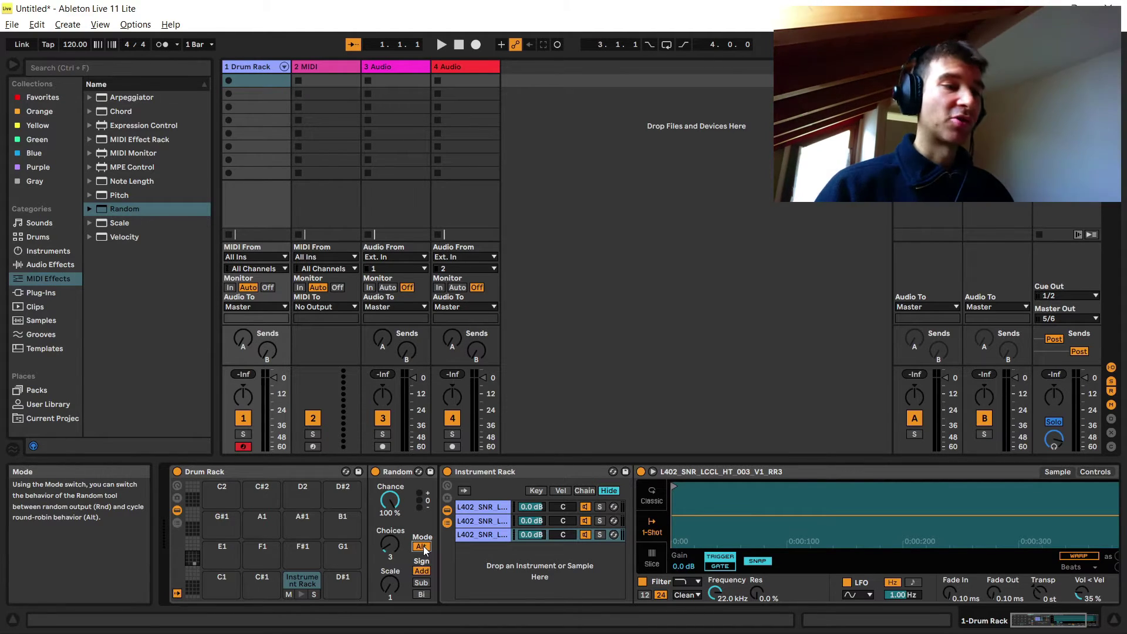
- Show the Instrument Rack's key zones and narrow the first chain's zone to the single note C3
click(536, 491)
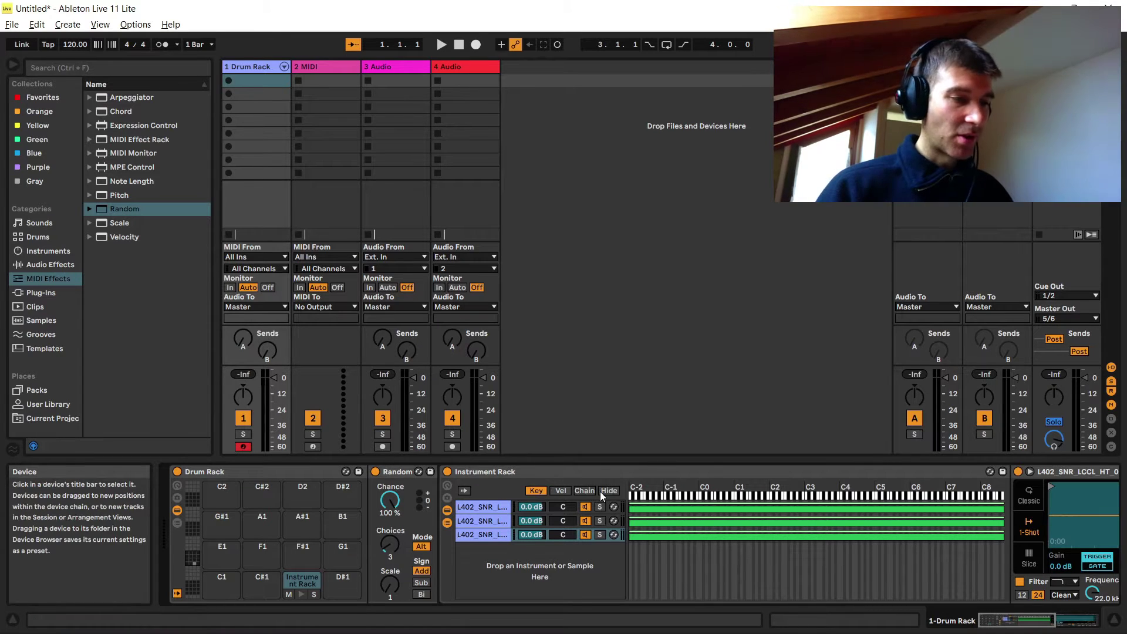
click(632, 505)
drag(631, 506, 816, 514)
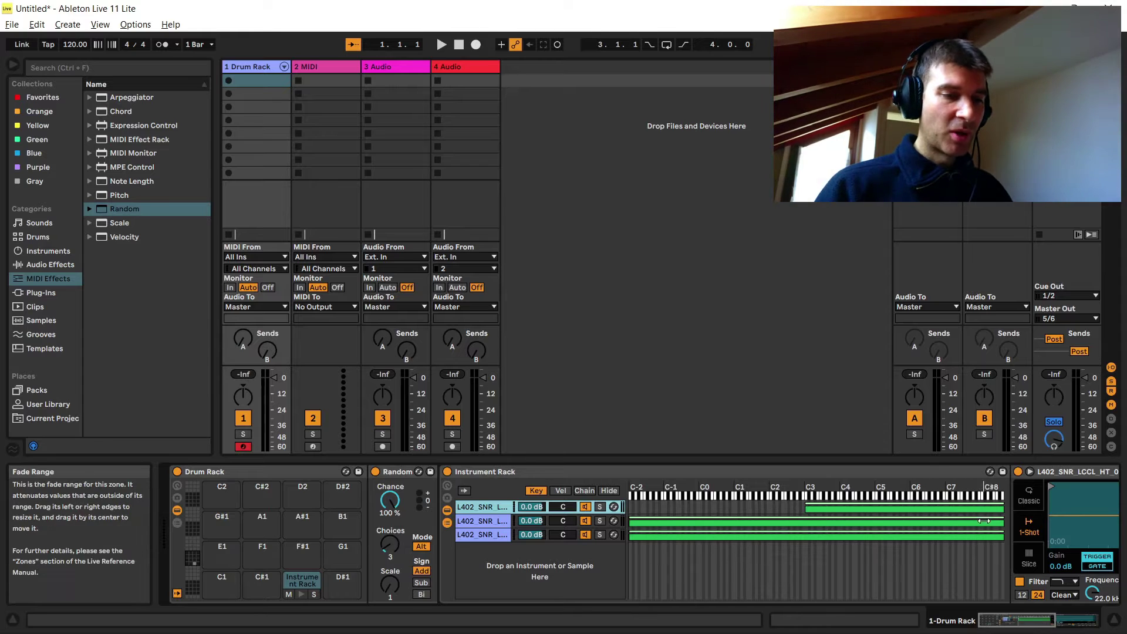
drag(996, 512, 808, 513)
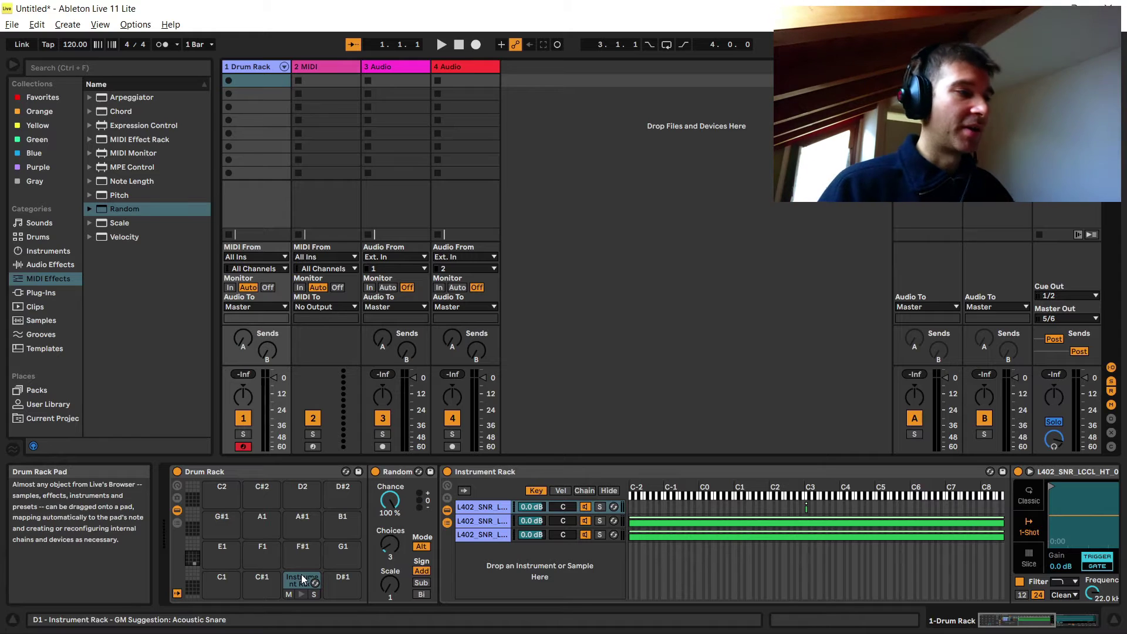
- Unfold the Drum Rack track's chains in the mixer and narrow the Instrument Rack's second chain to the single note C#3
click(285, 67)
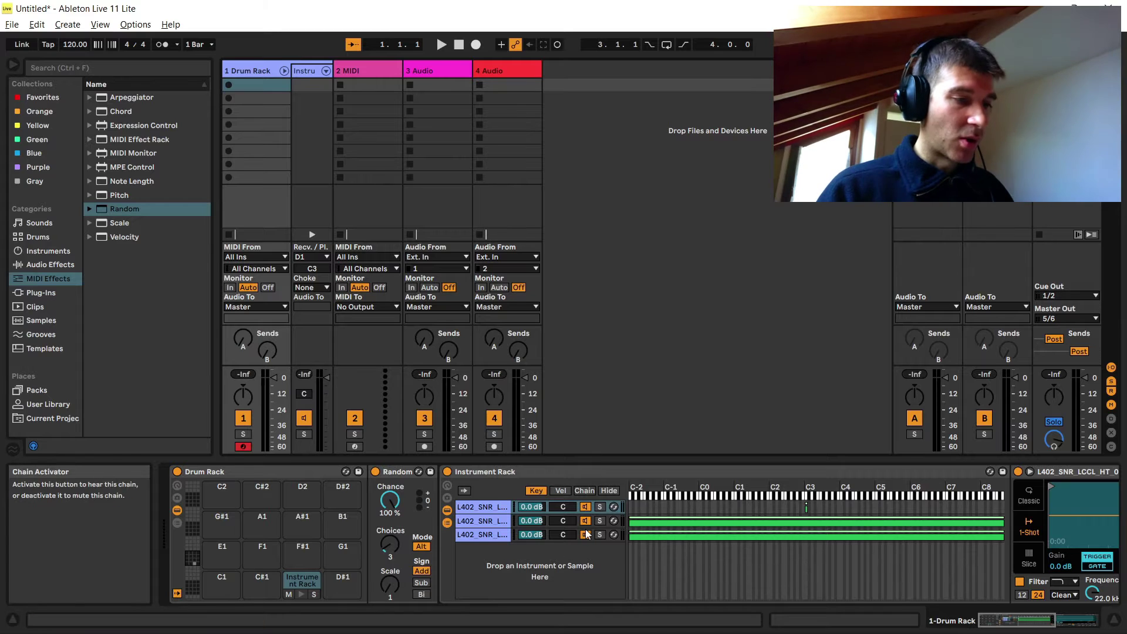
drag(630, 521, 809, 528)
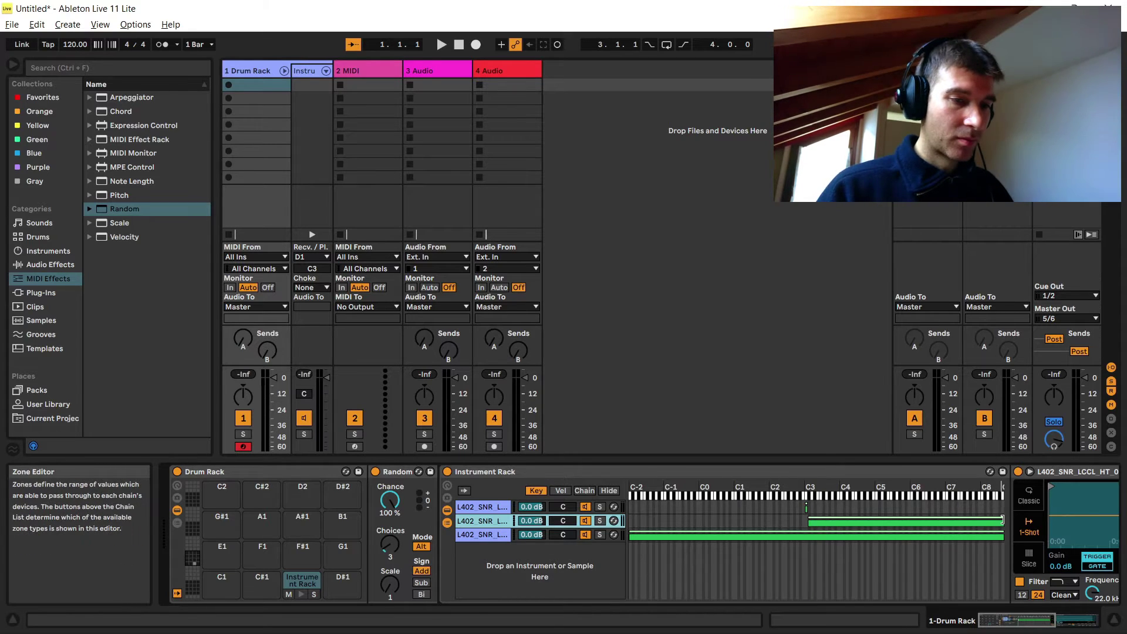
drag(998, 517, 777, 526)
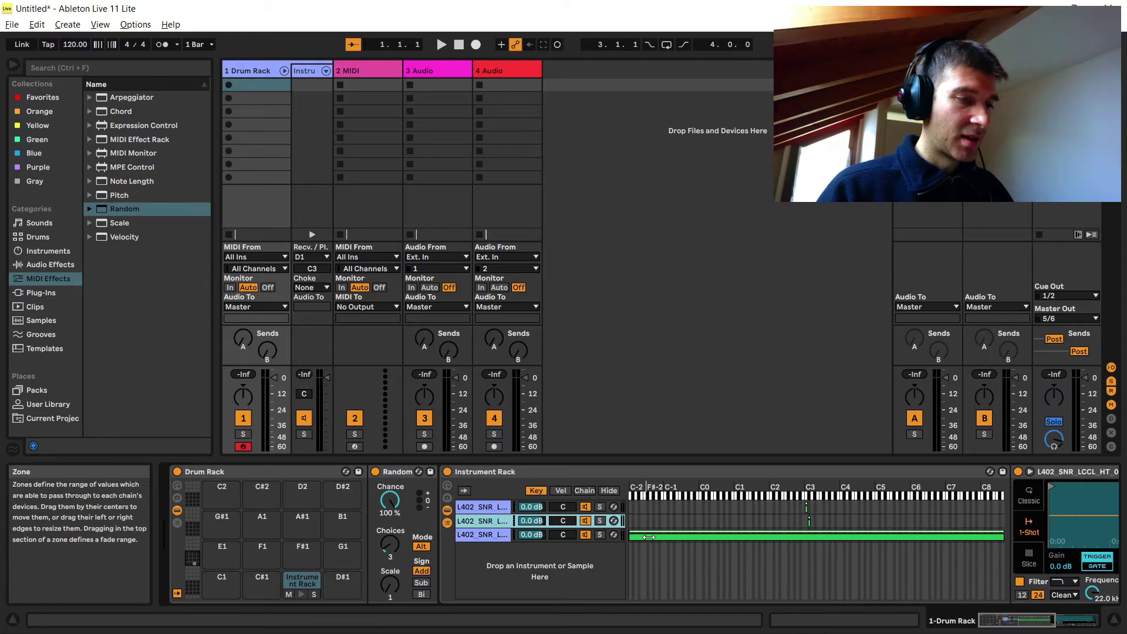
- Narrow the third chain's key zone to the single note D3
click(631, 538)
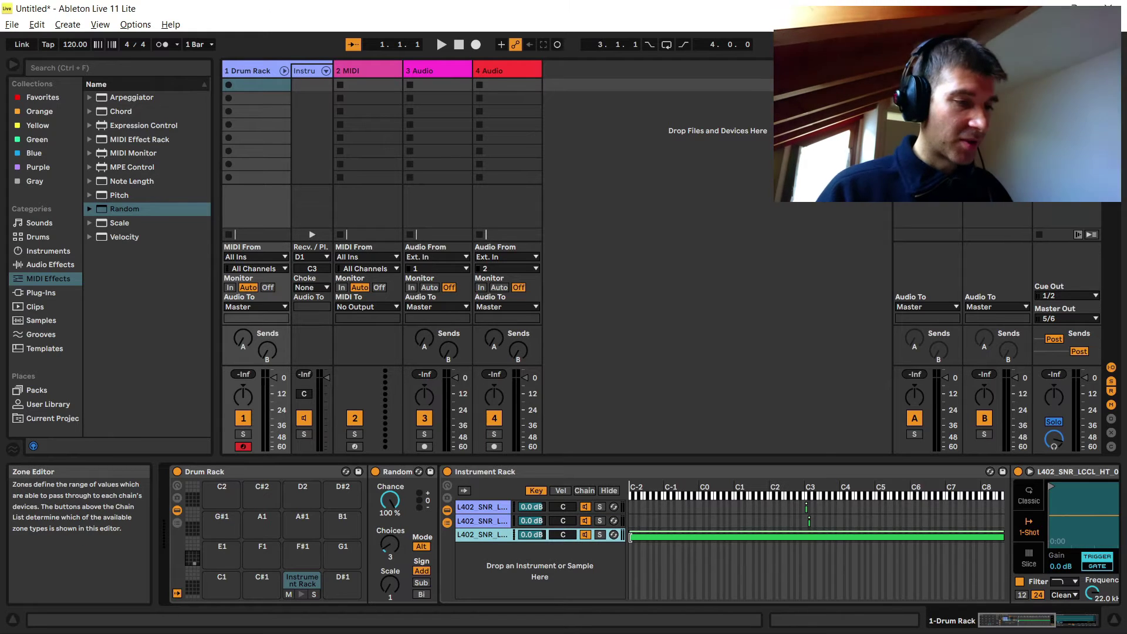
drag(630, 537, 813, 541)
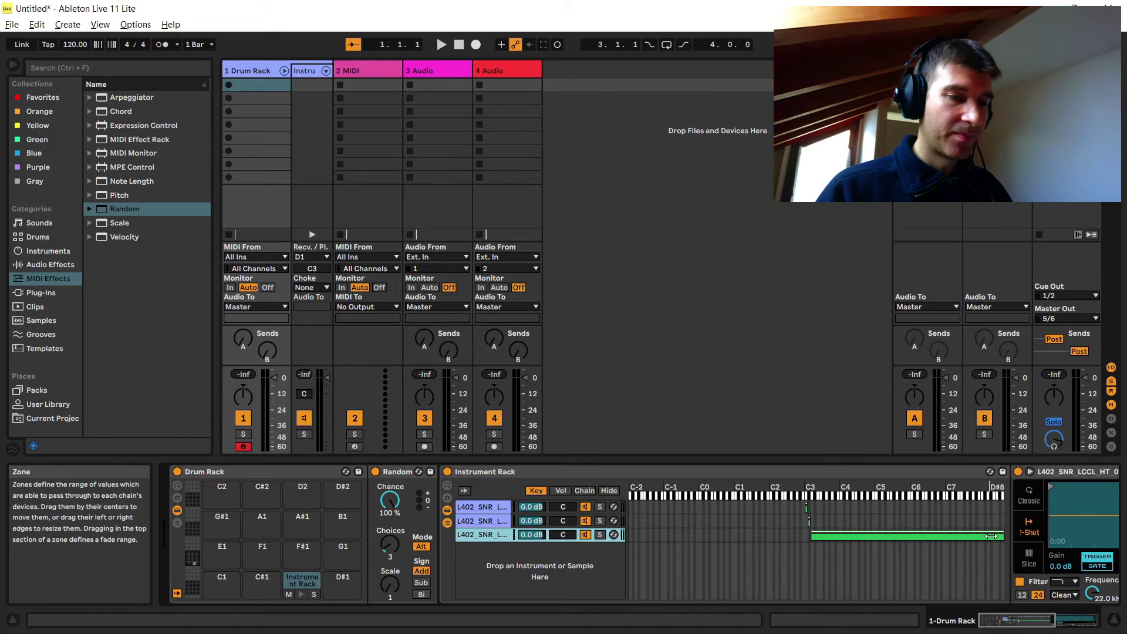
drag(1003, 536, 812, 535)
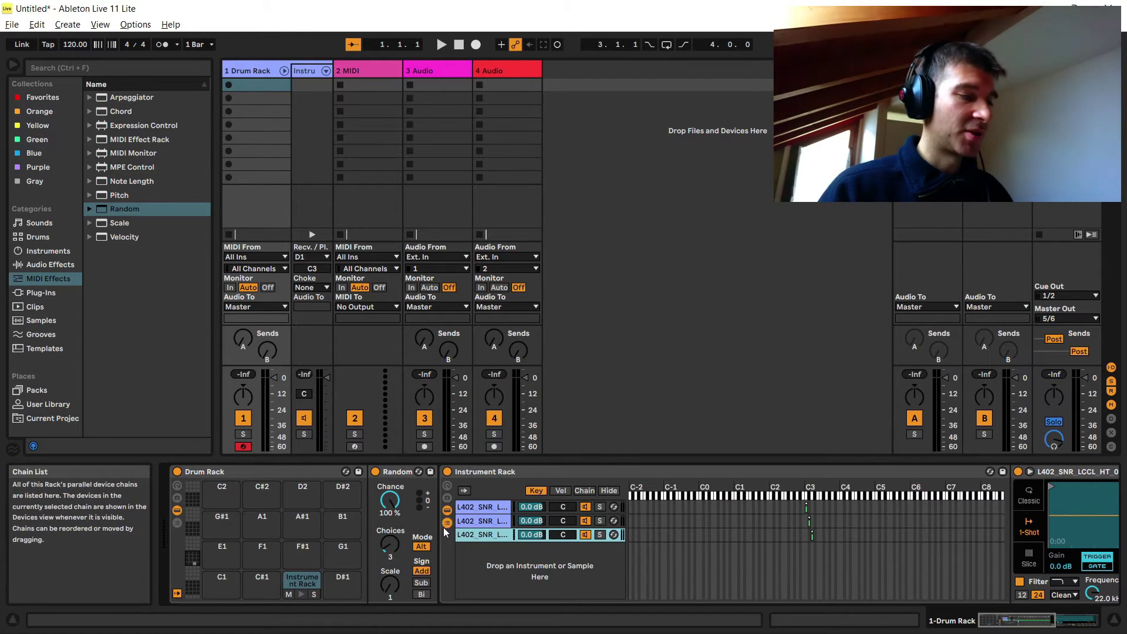
- Audition the D1 snare pad repeatedly to check that the hits alternate between the three chains
click(300, 593)
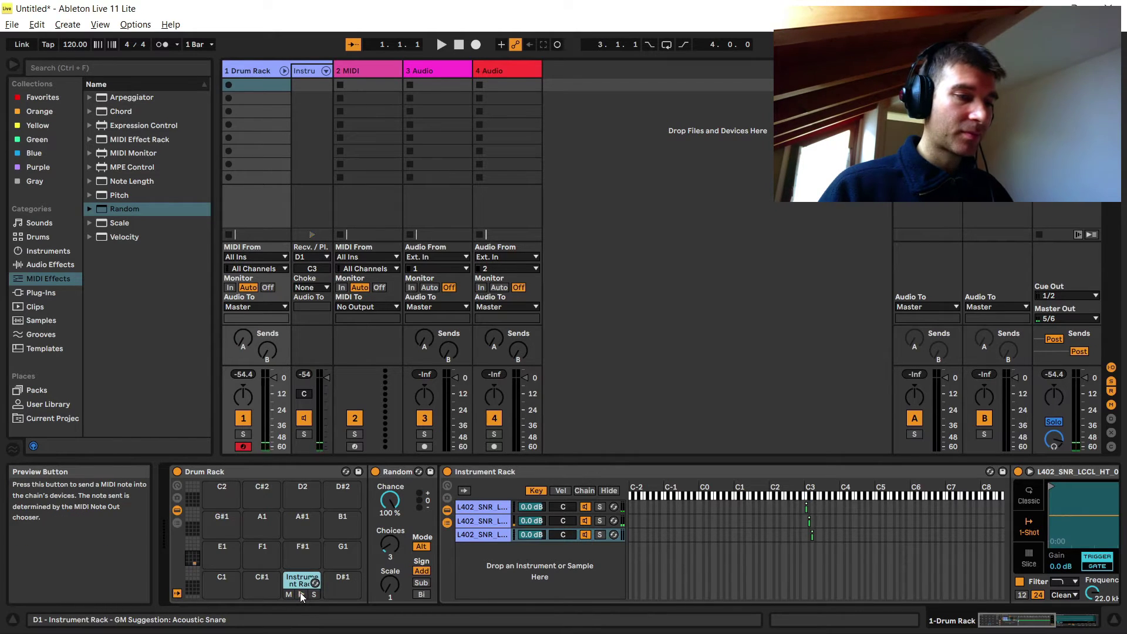
click(301, 593)
click(301, 594)
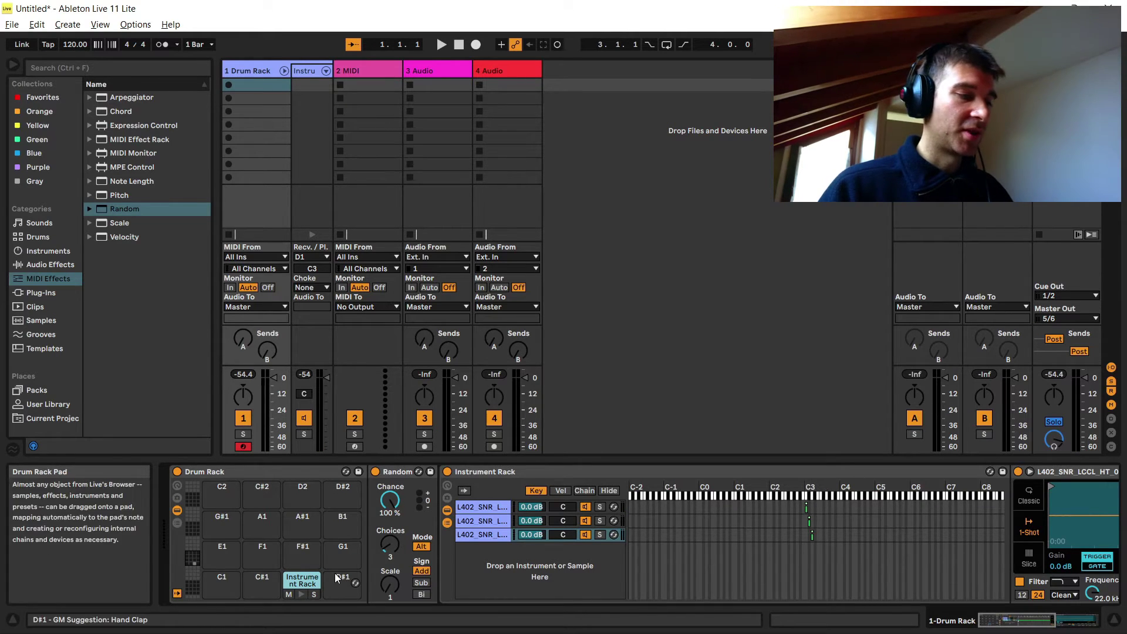
click(301, 595)
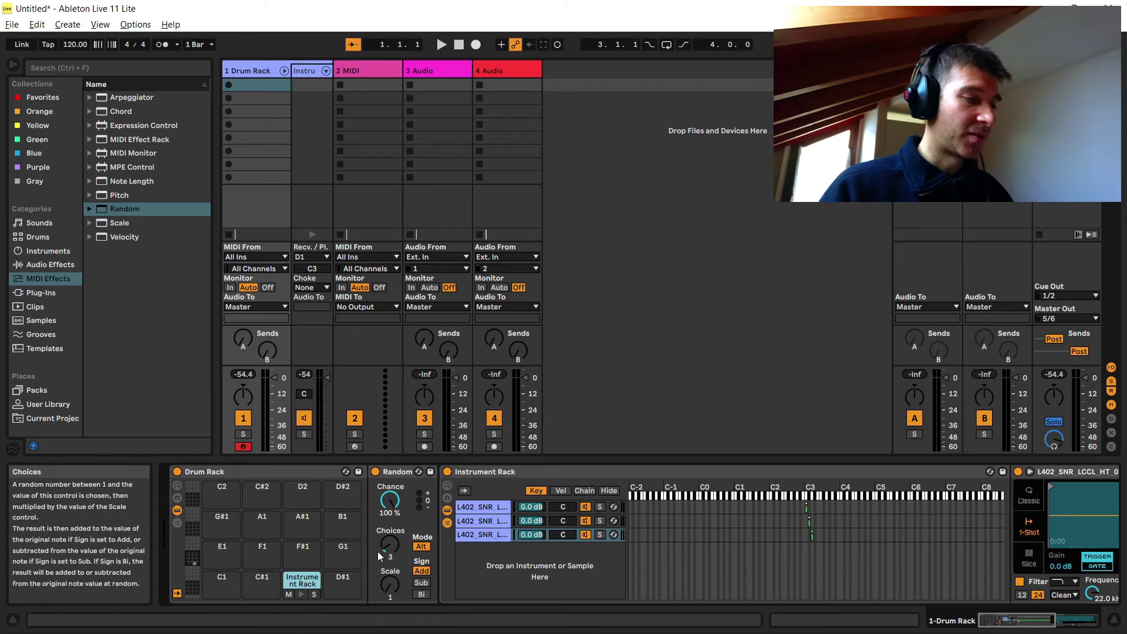
click(302, 595)
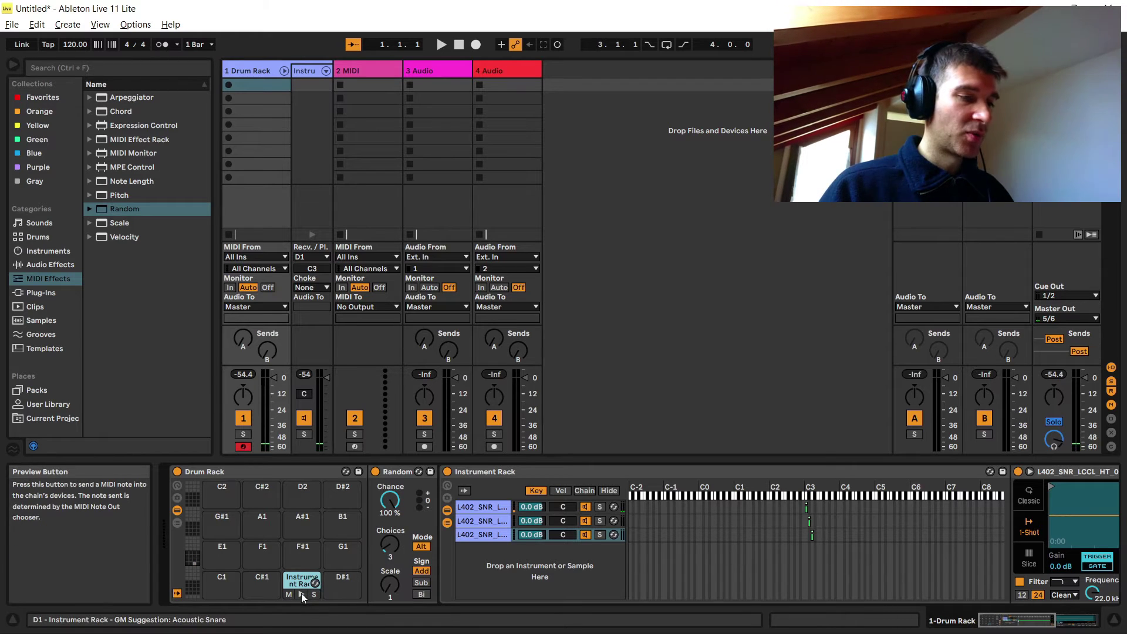
click(302, 594)
click(301, 595)
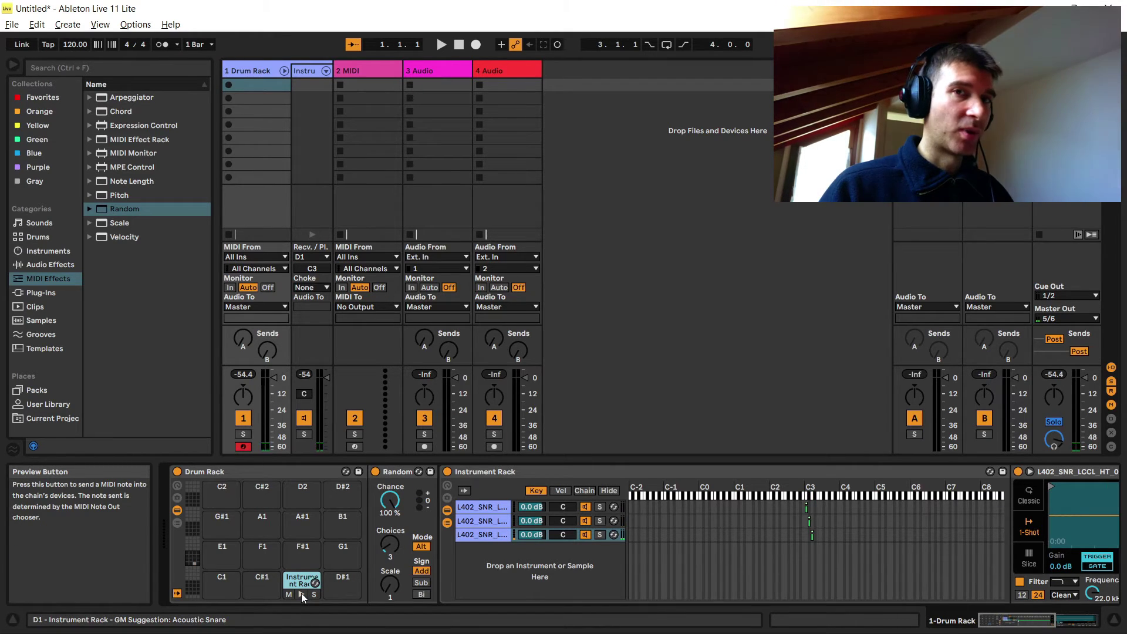
click(301, 594)
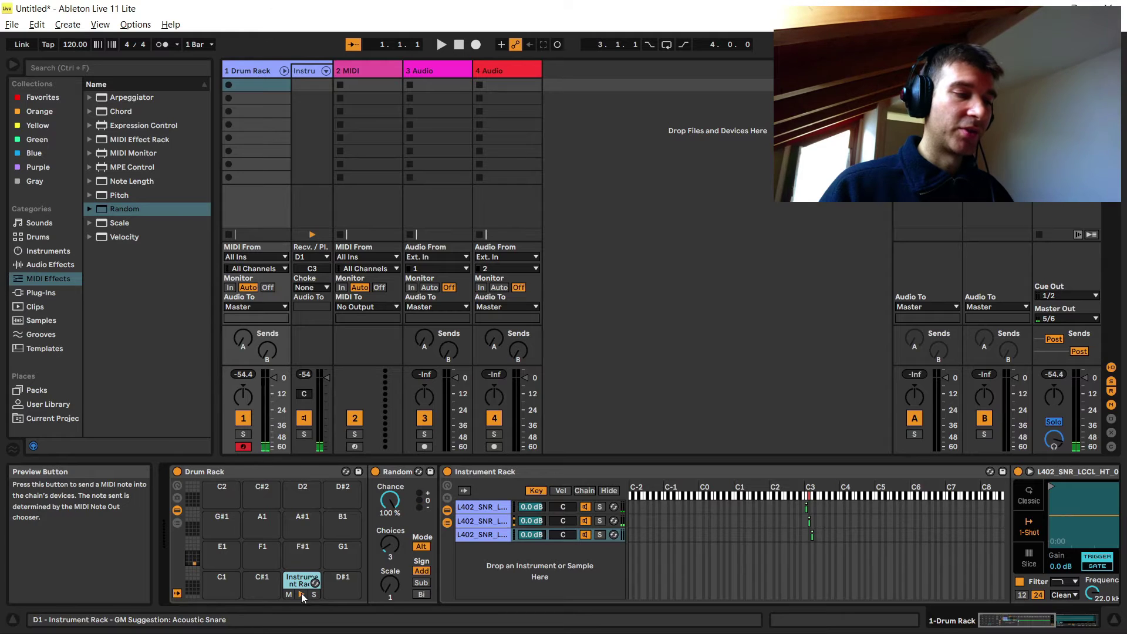
click(301, 595)
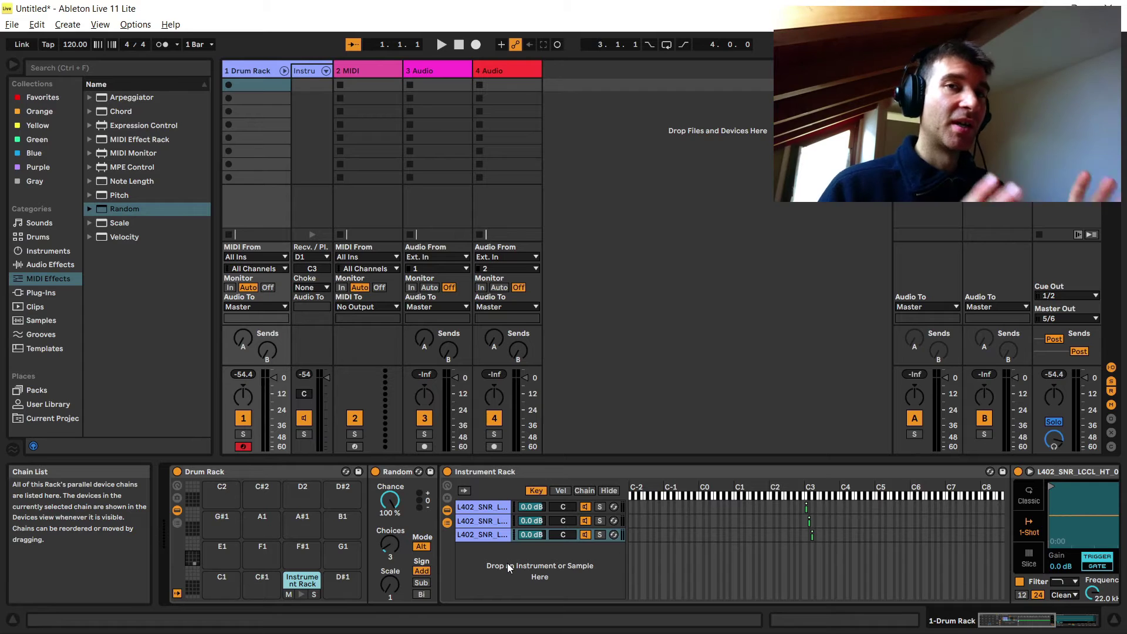
- Move the second chain's key zone up to C4 and the third chain's key zone up to C5
scroll(577, 578, down, 3)
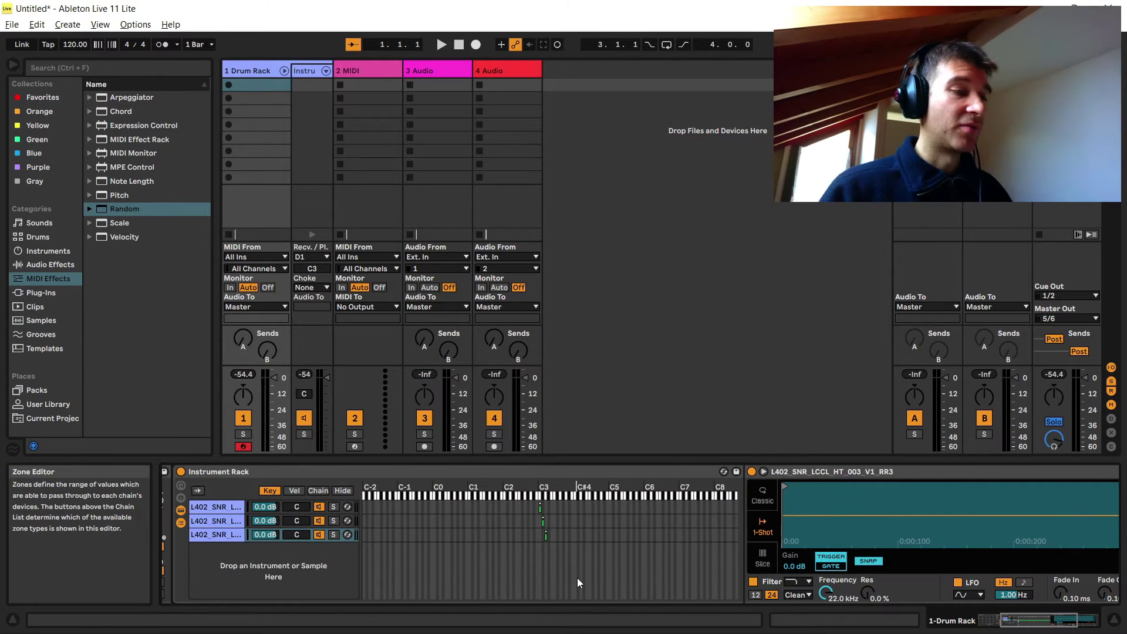
click(543, 522)
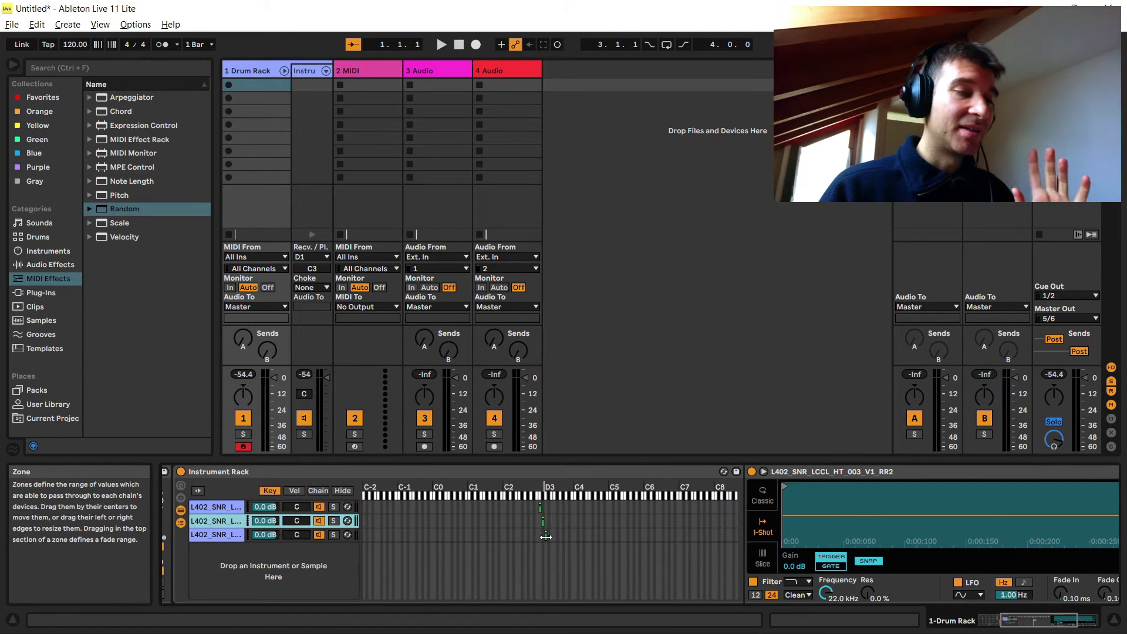
click(546, 536)
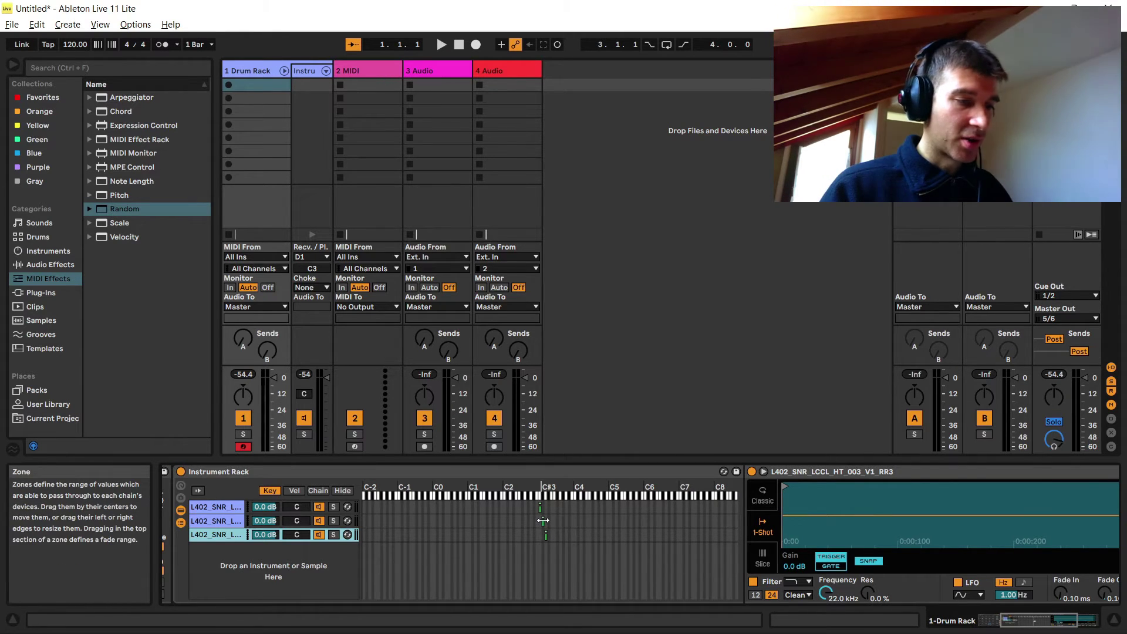
drag(544, 524, 575, 522)
click(546, 536)
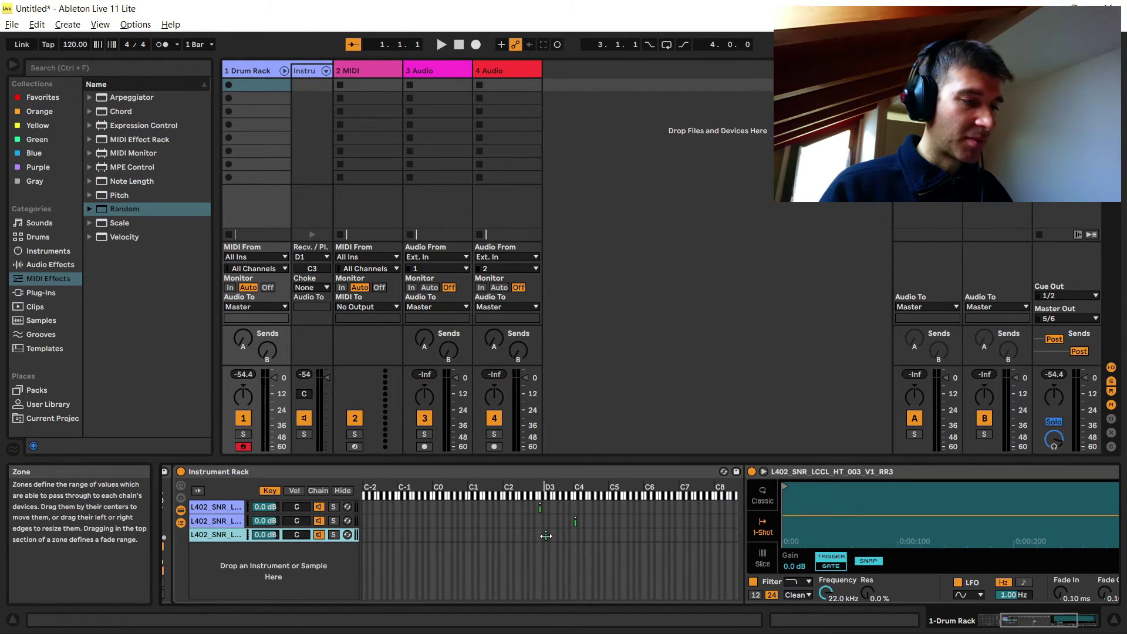
drag(546, 536, 609, 544)
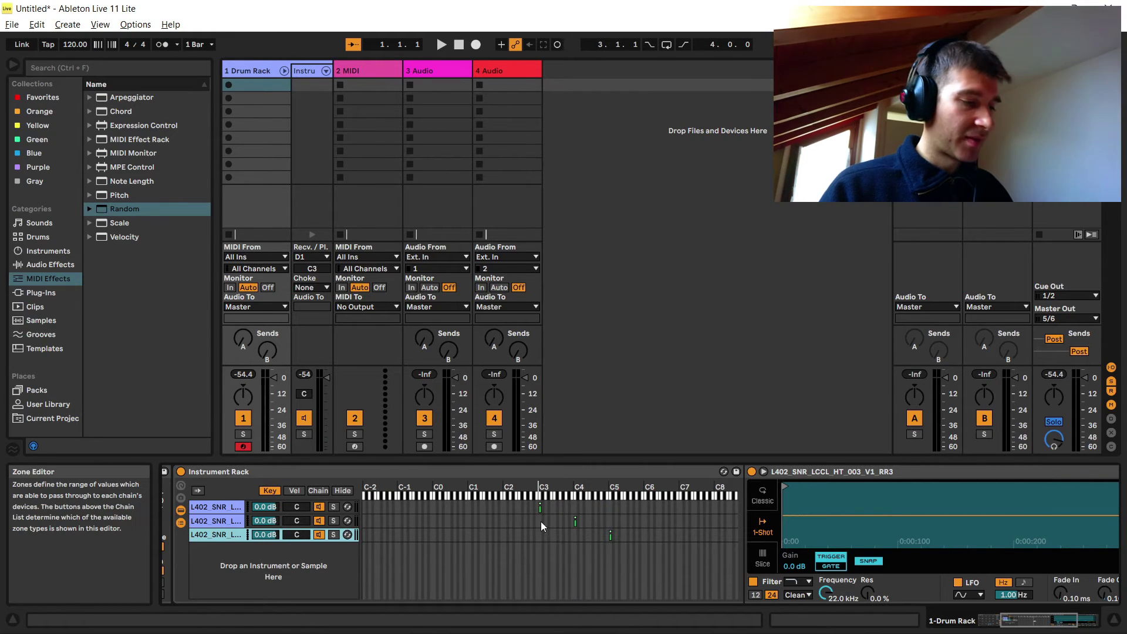
- Set the Random effect's Scale to 12
scroll(541, 522, up, 5)
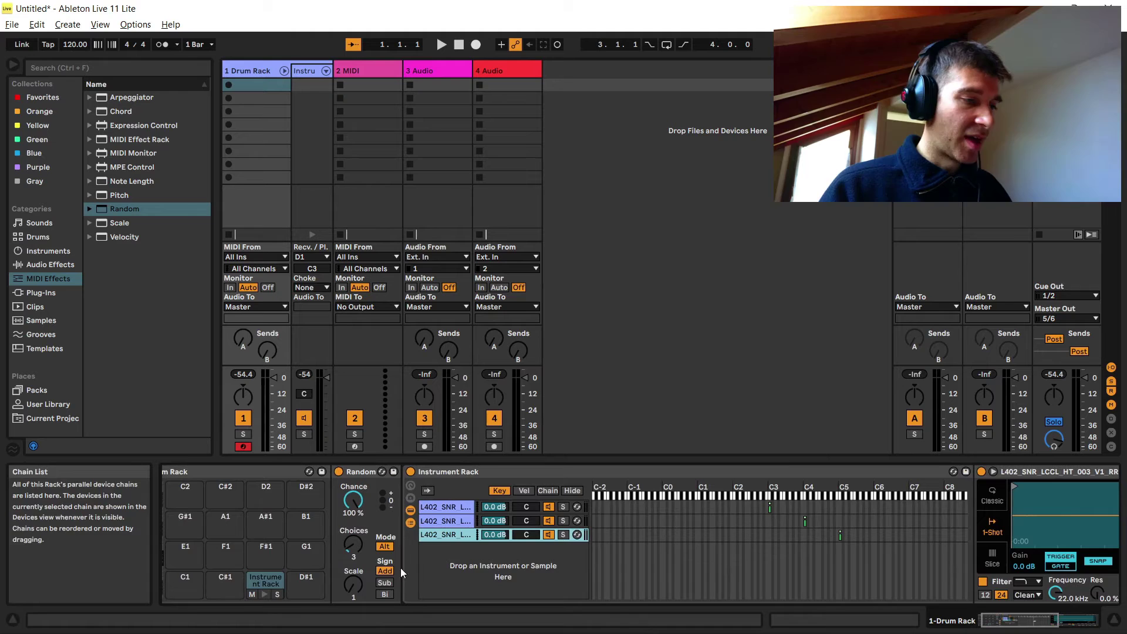
click(350, 589)
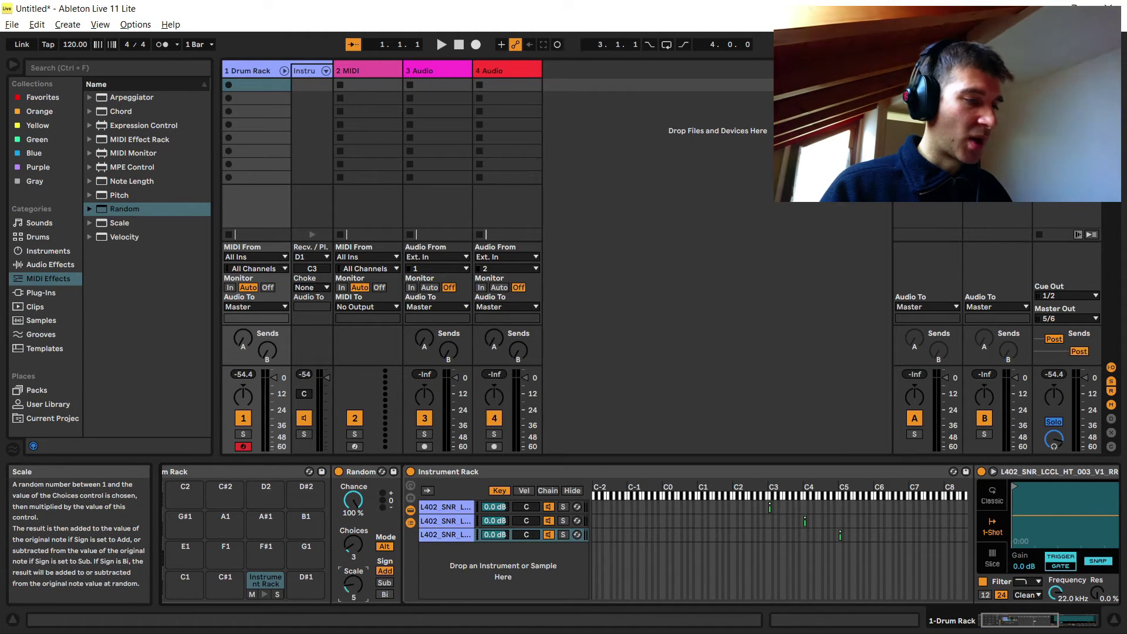
drag(350, 589, 350, 571)
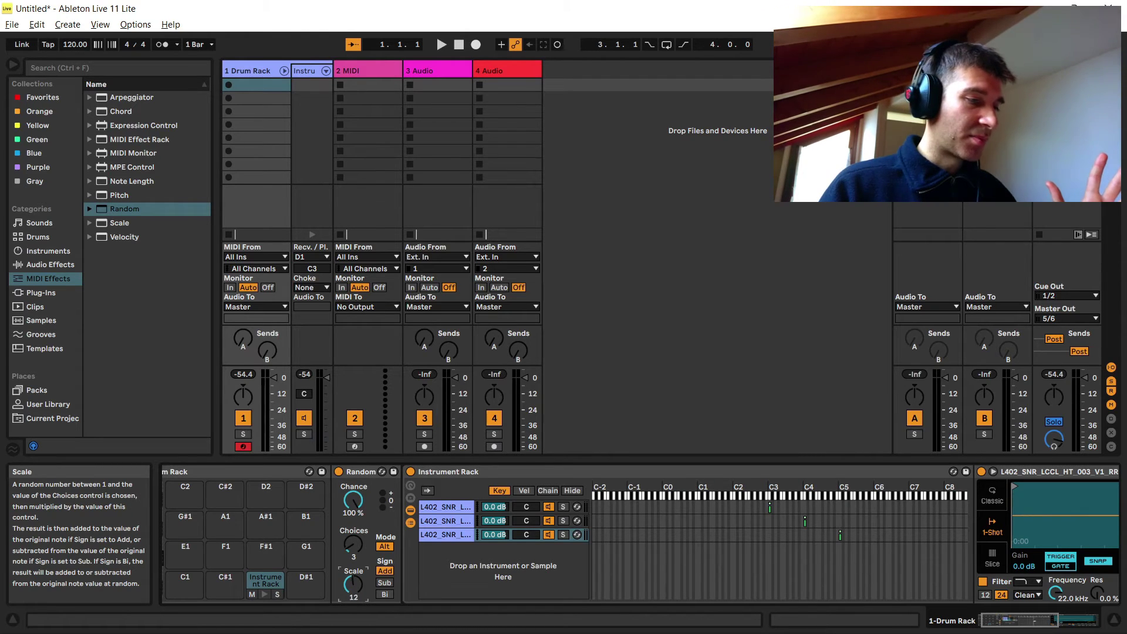
drag(353, 584, 353, 583)
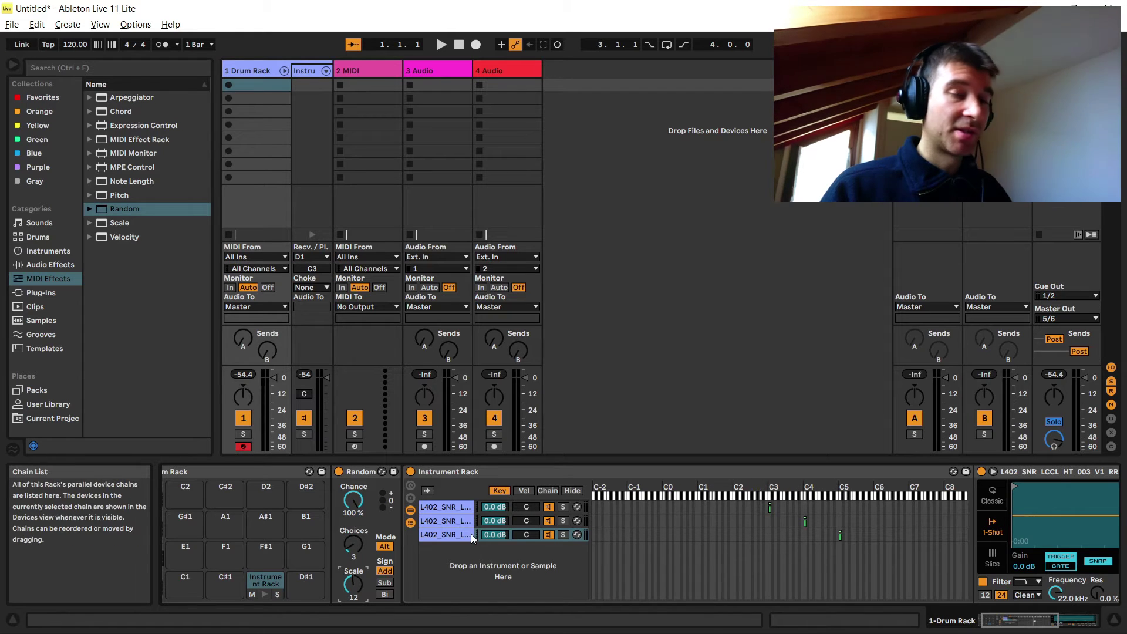
- Audition the D1 snare pad several times to hear how the snare chains are triggered
click(263, 597)
click(263, 596)
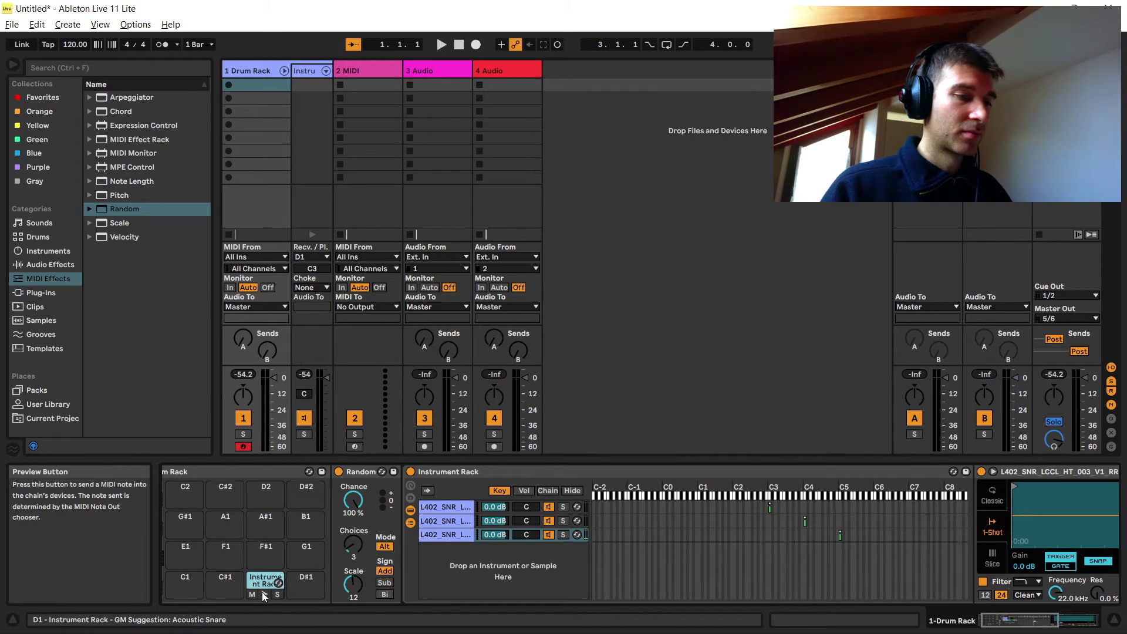
click(263, 596)
click(263, 596)
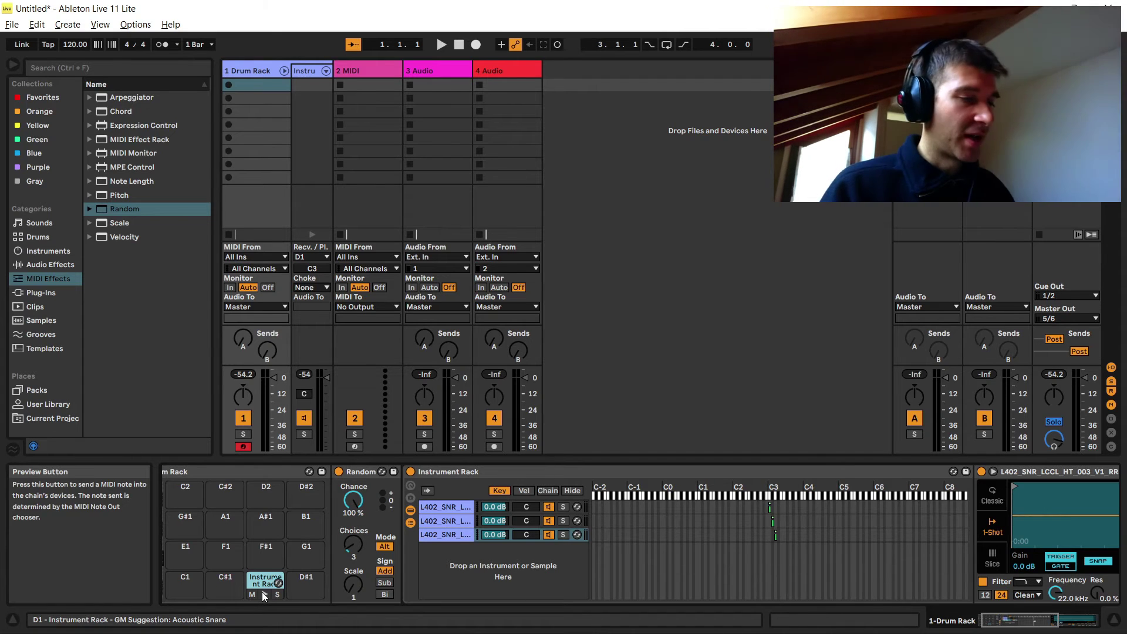
- Insert a Pitch MIDI effect before the second chain's Simpler and set its Pitch to -1 st
scroll(707, 505, down, 2)
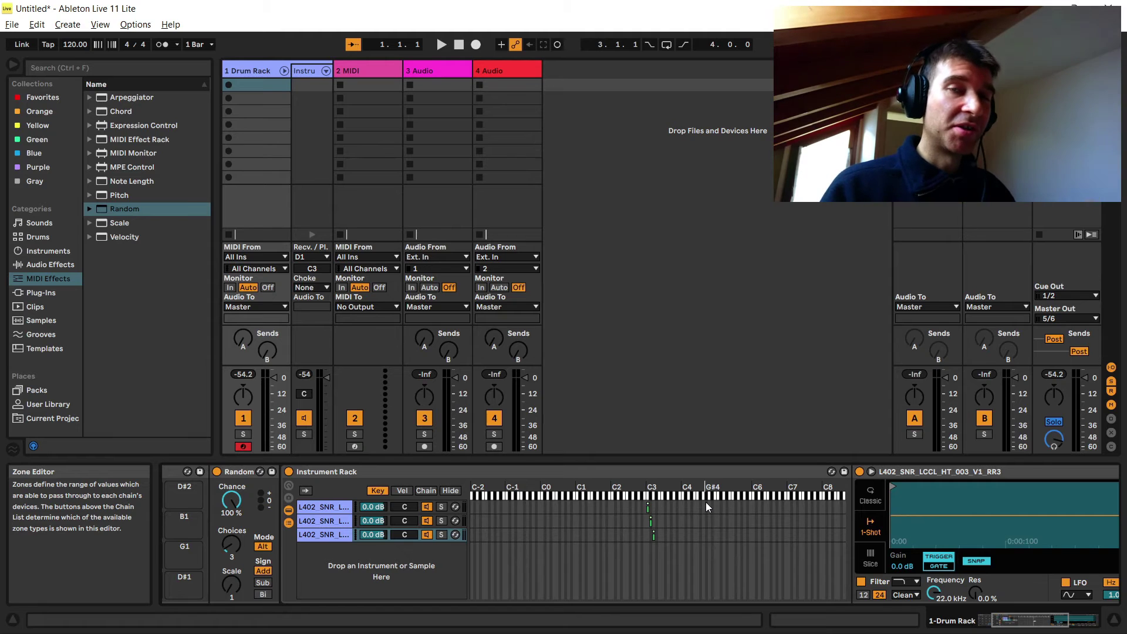
click(119, 196)
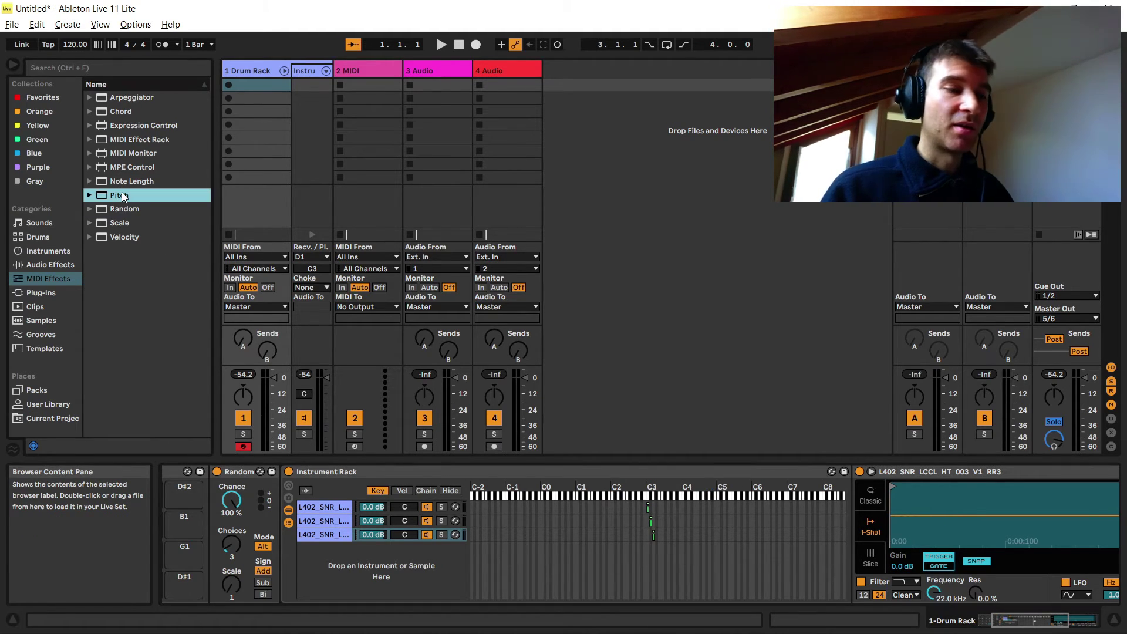
click(328, 522)
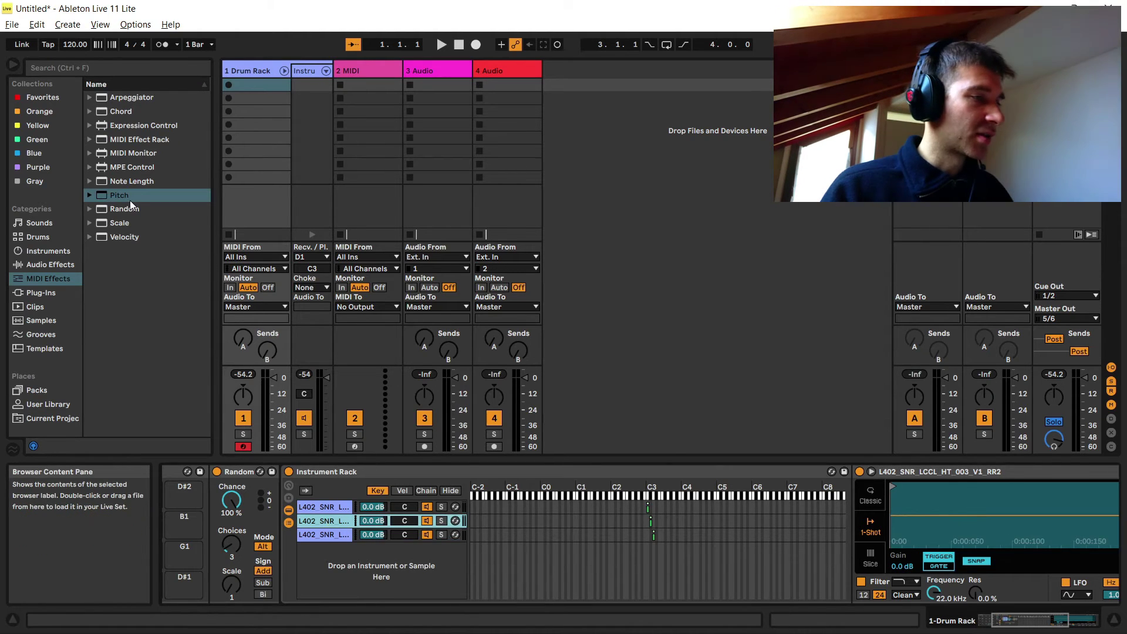
drag(124, 200, 421, 337)
drag(799, 538, 857, 520)
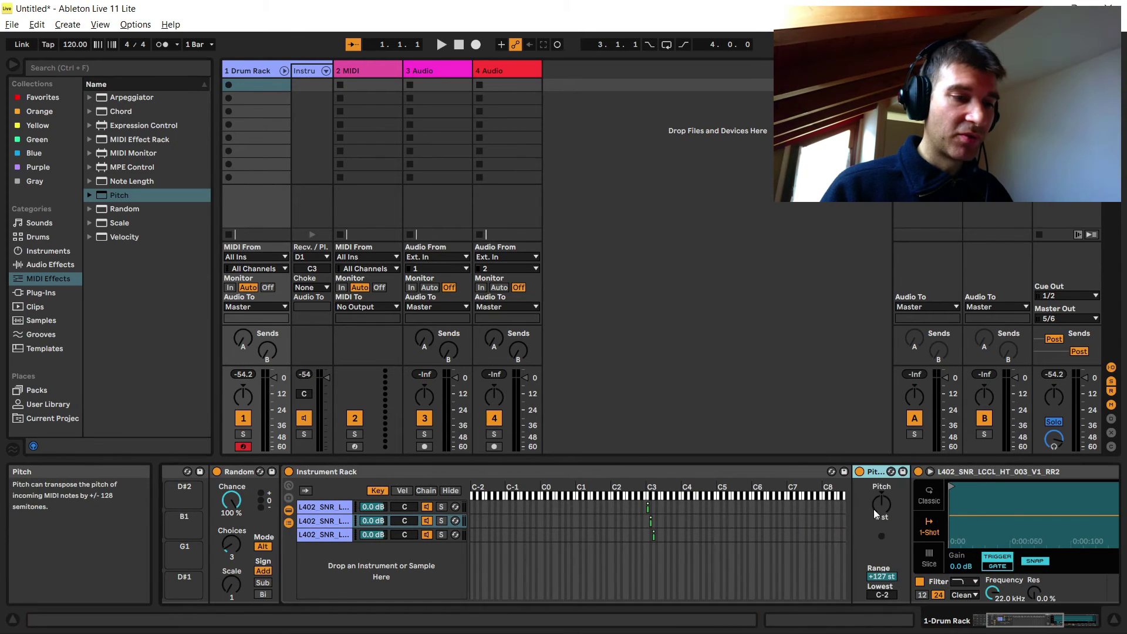
click(883, 505)
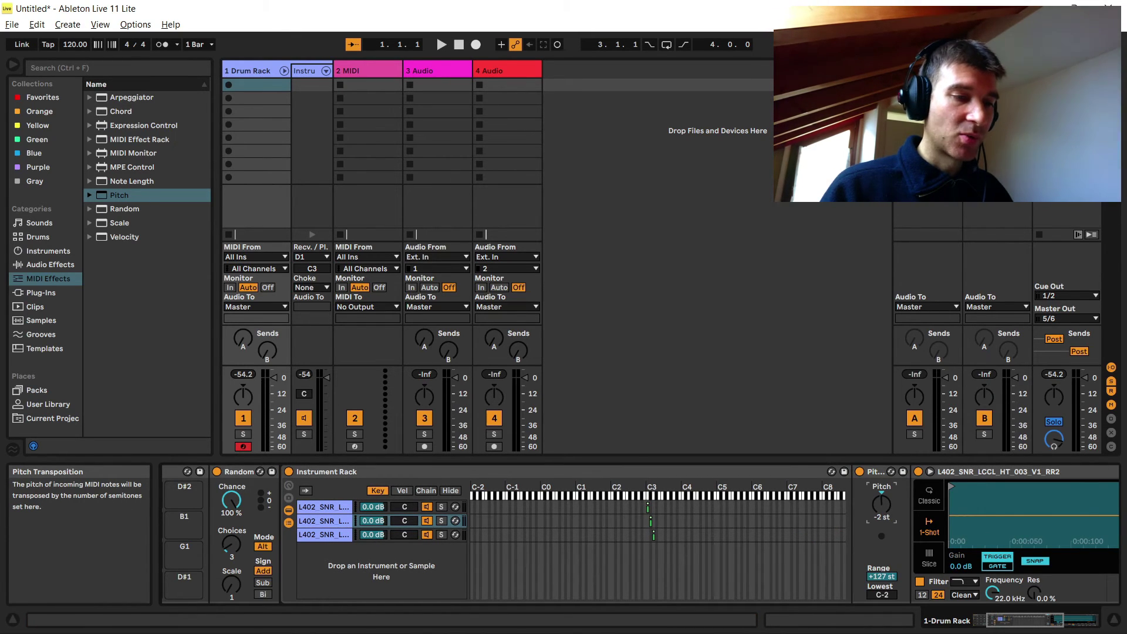
drag(882, 504, 881, 502)
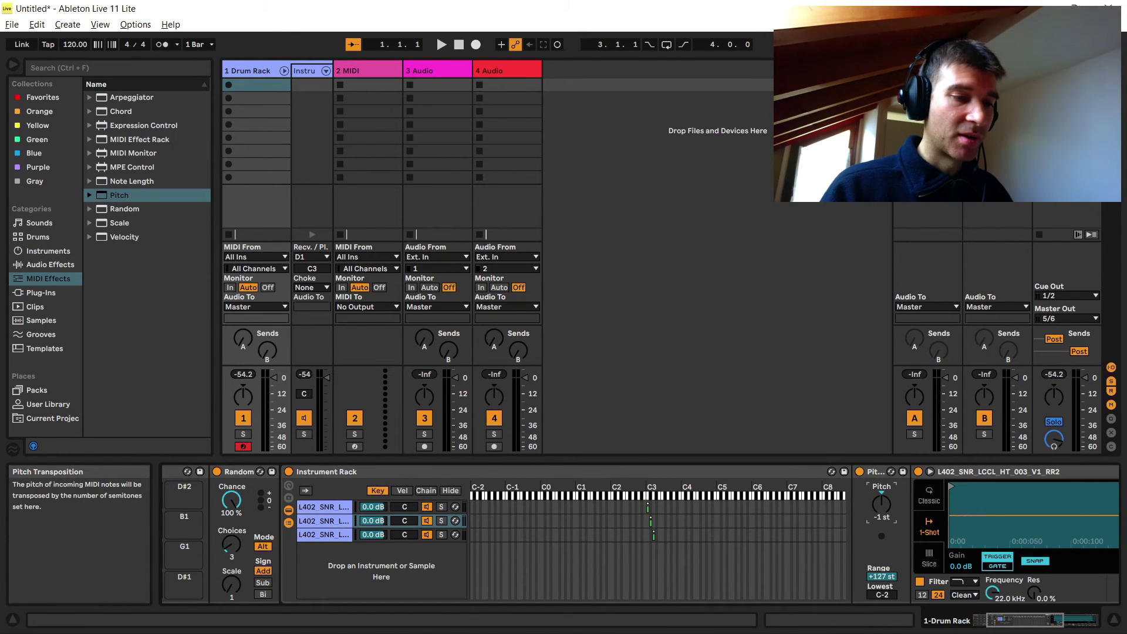
- Insert a Pitch MIDI effect before the third chain's Simpler and set its Pitch to -2 st
click(326, 537)
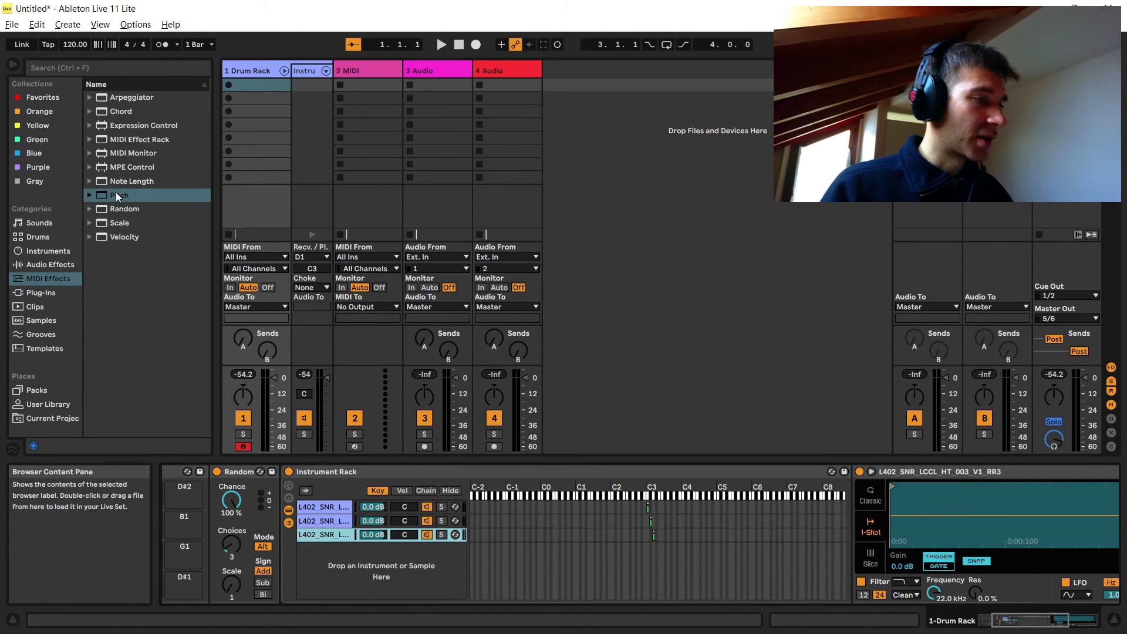
drag(117, 196, 882, 508)
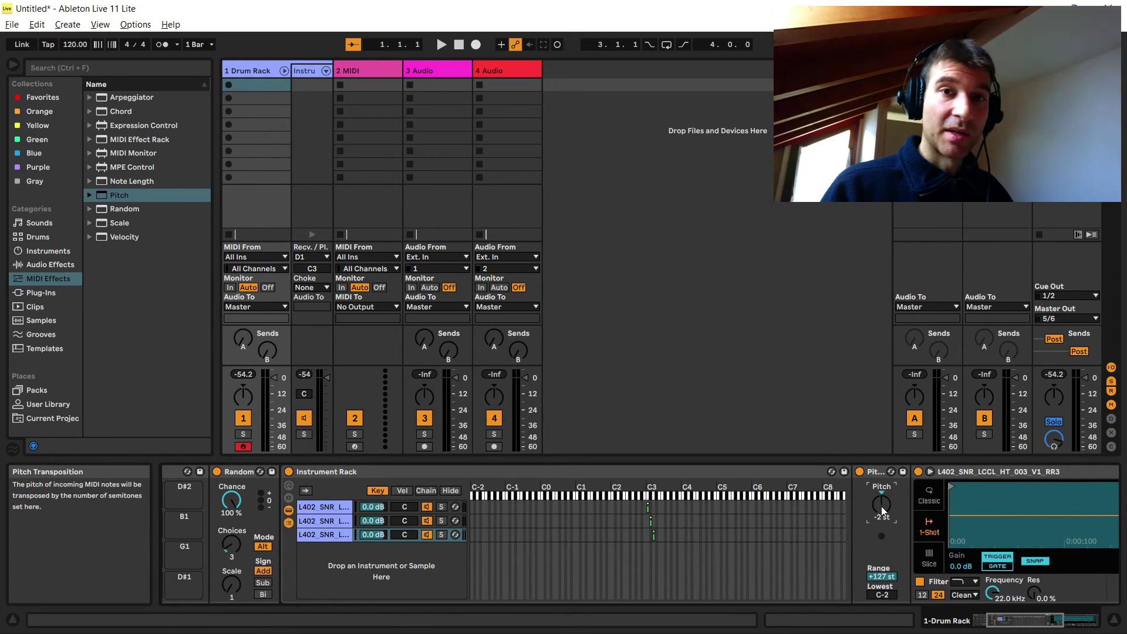
- Show the devices of the Instrument Rack's first snare chain
scroll(692, 508, left, 2)
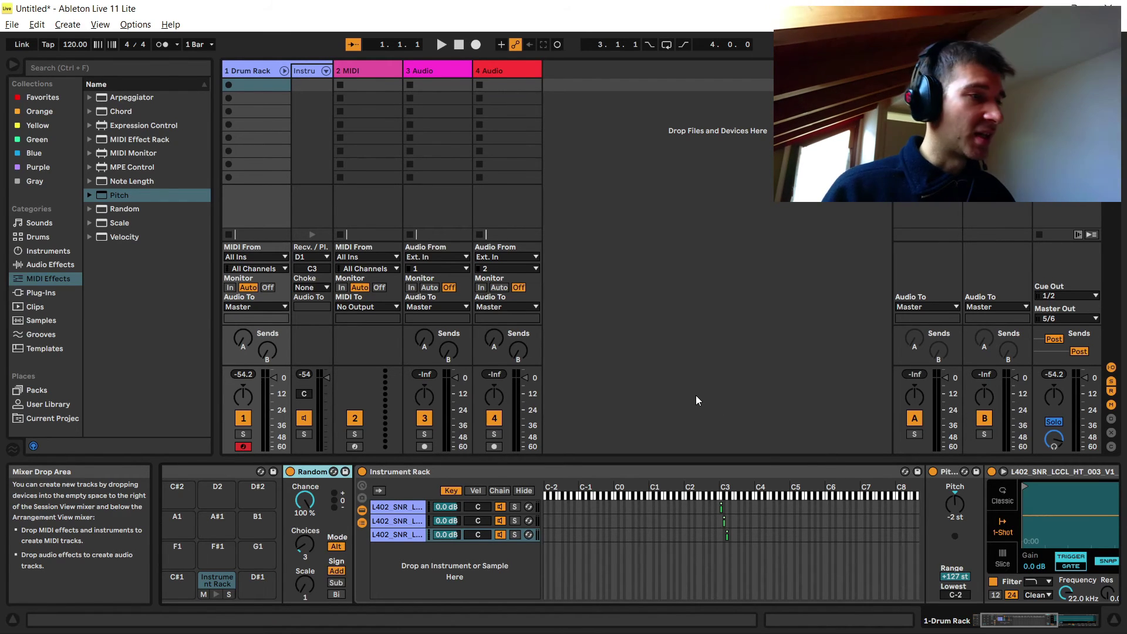
scroll(616, 521, left, 3)
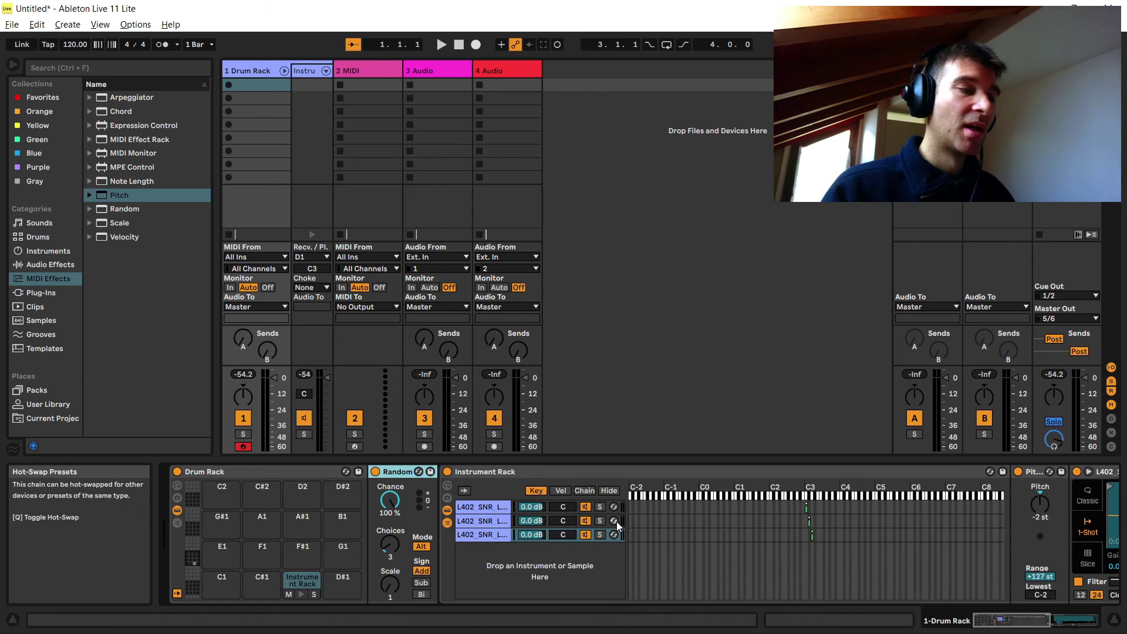
click(488, 509)
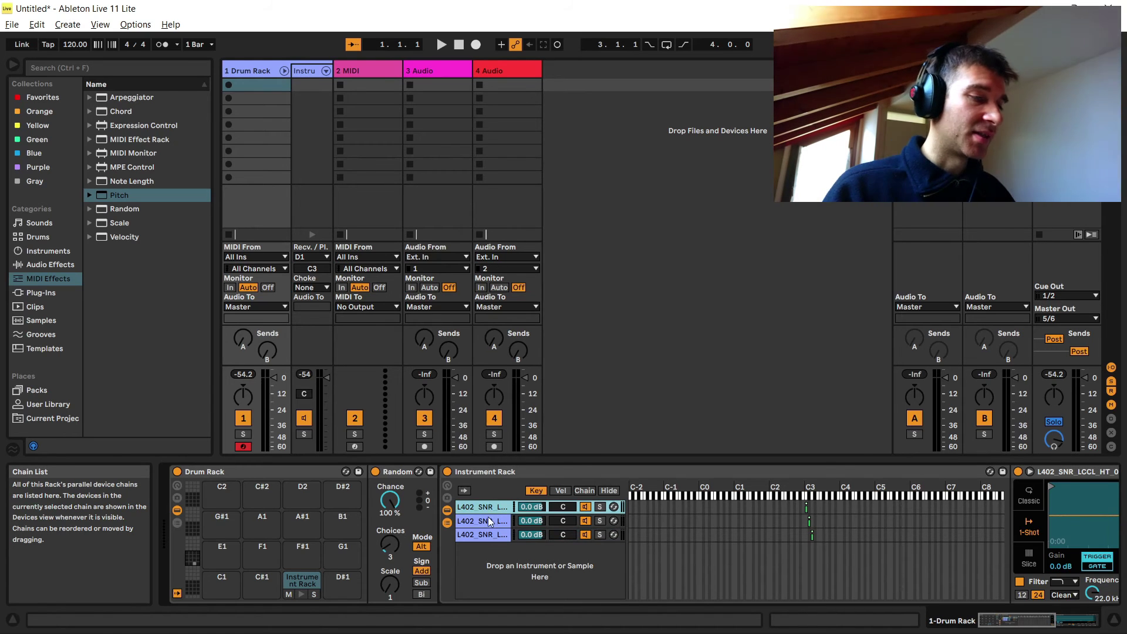
- Show the devices of the second and third snare chains, and return to the first chain
click(488, 522)
click(488, 535)
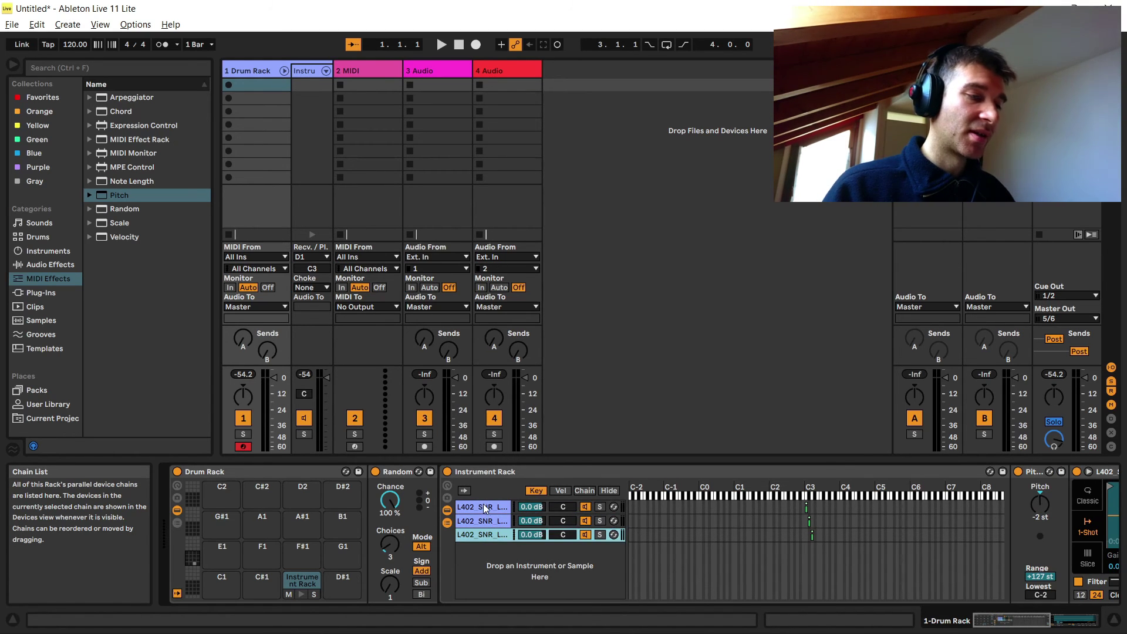
click(485, 509)
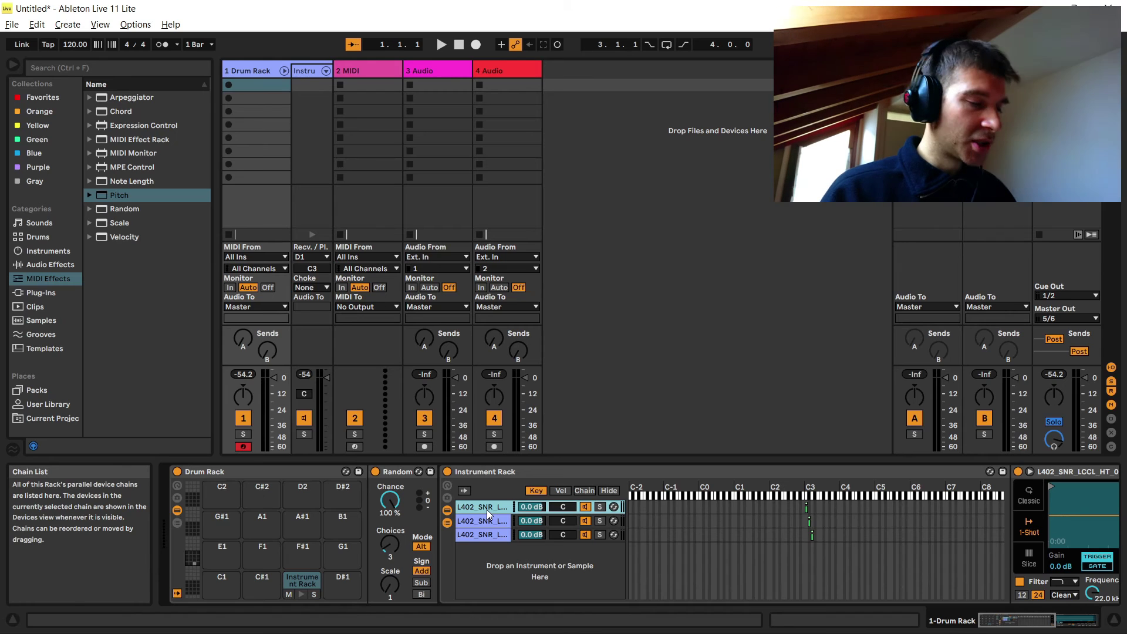
- Switch to File Explorer and select the samples L402_SNR_LCCL_HT_003_V1_RR1.wav, V2_RR1, V3_RR1 and V4_RR1 as the first chain's velocity layers
key(alt+Tab)
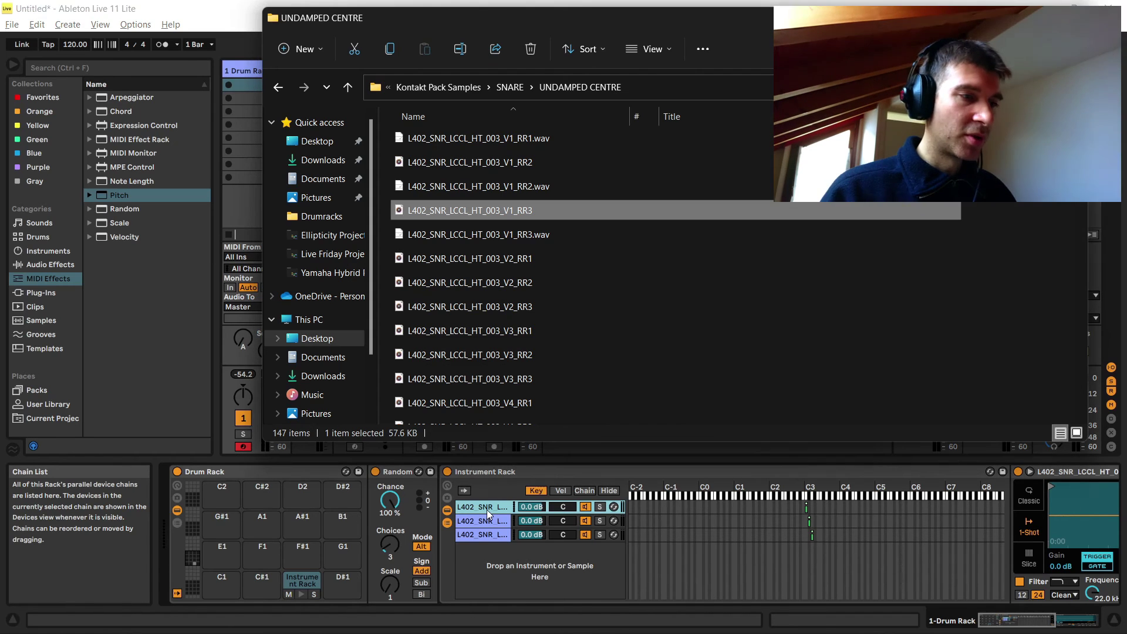
click(509, 142)
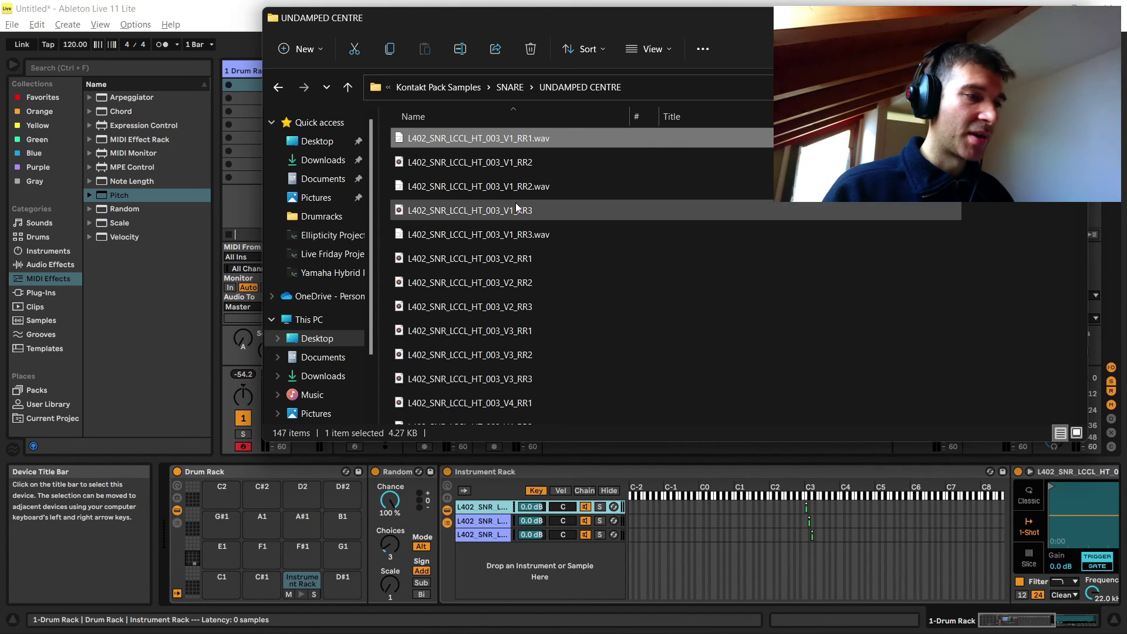
ctrl+click(519, 258)
ctrl+click(519, 332)
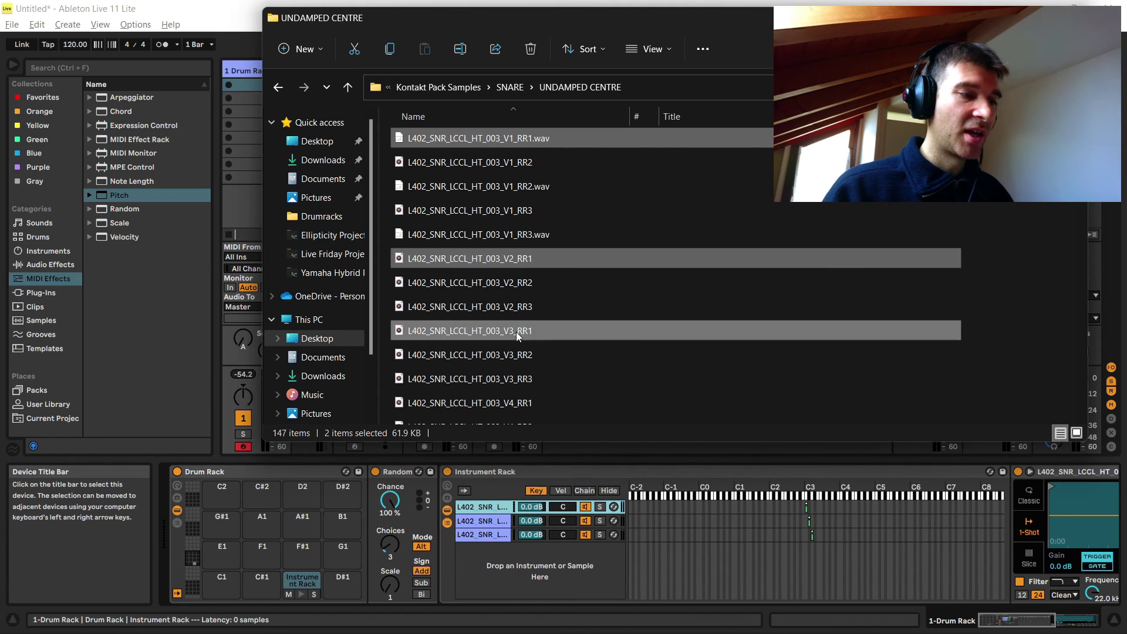
ctrl+click(517, 403)
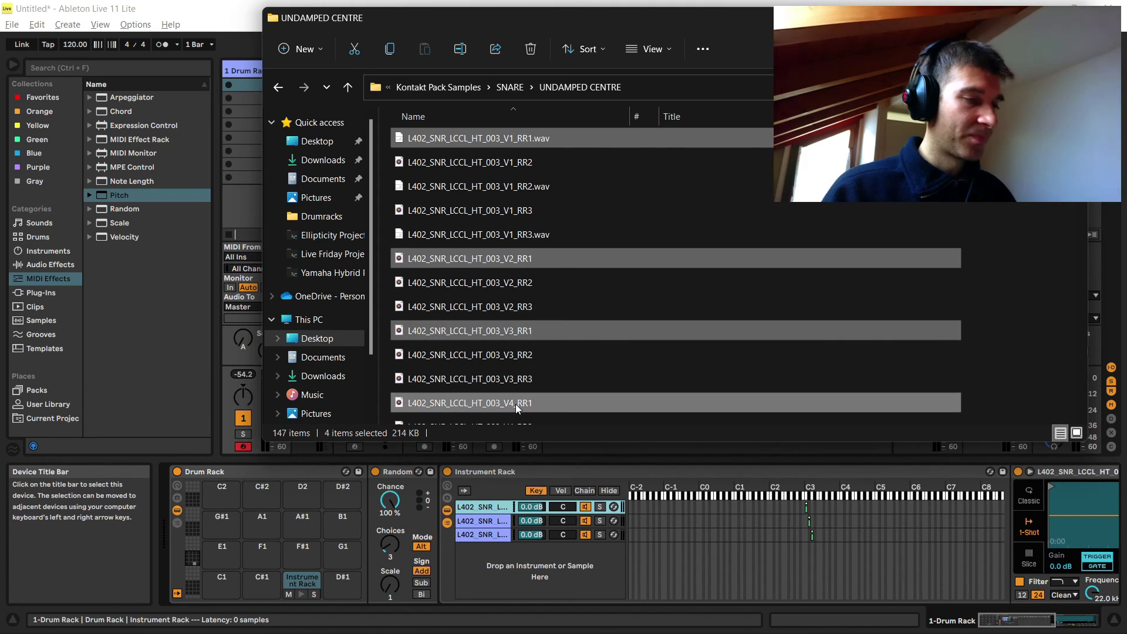
- Show the second snare chain in Ableton Live, and select the samples V1_RR2, V2_RR1 and V3_RR1 in File Explorer
click(506, 504)
click(488, 521)
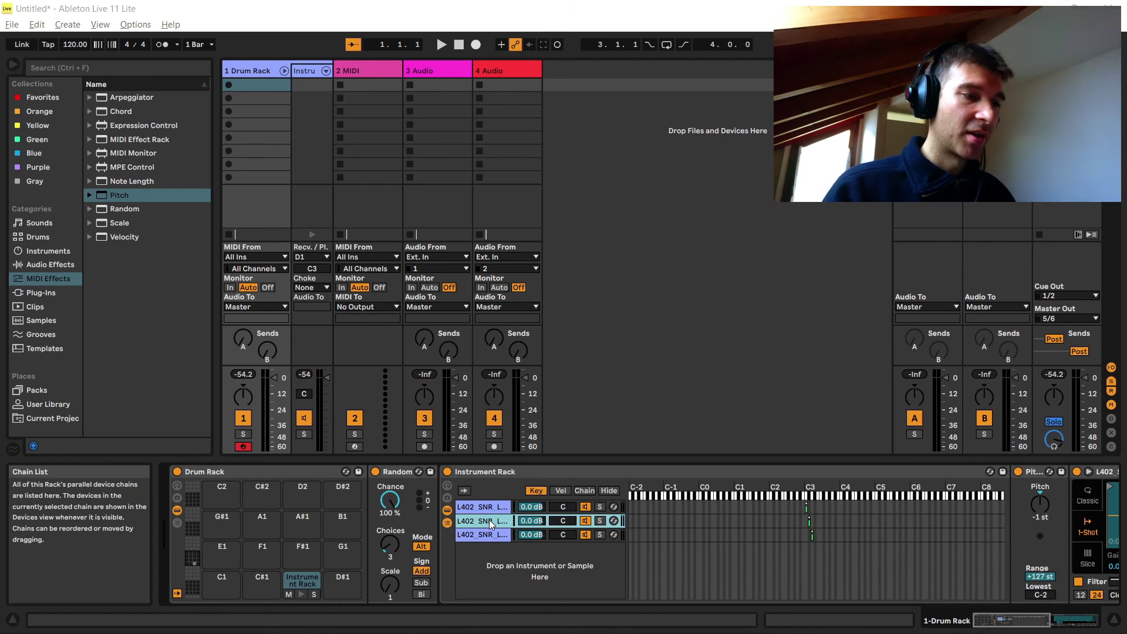
key(alt+Tab)
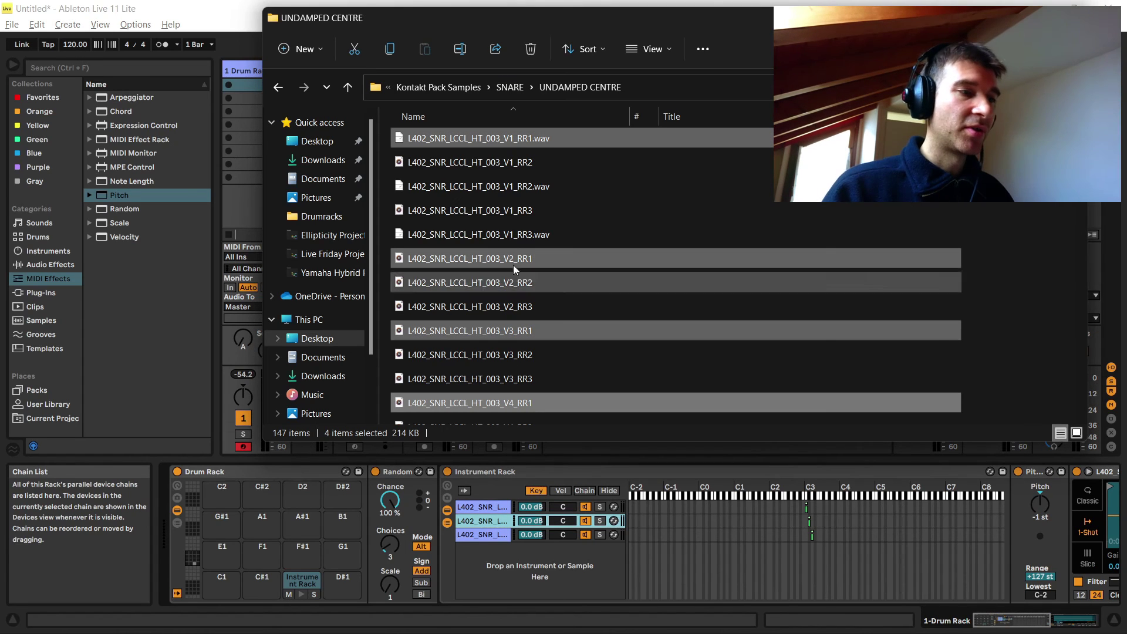
click(529, 167)
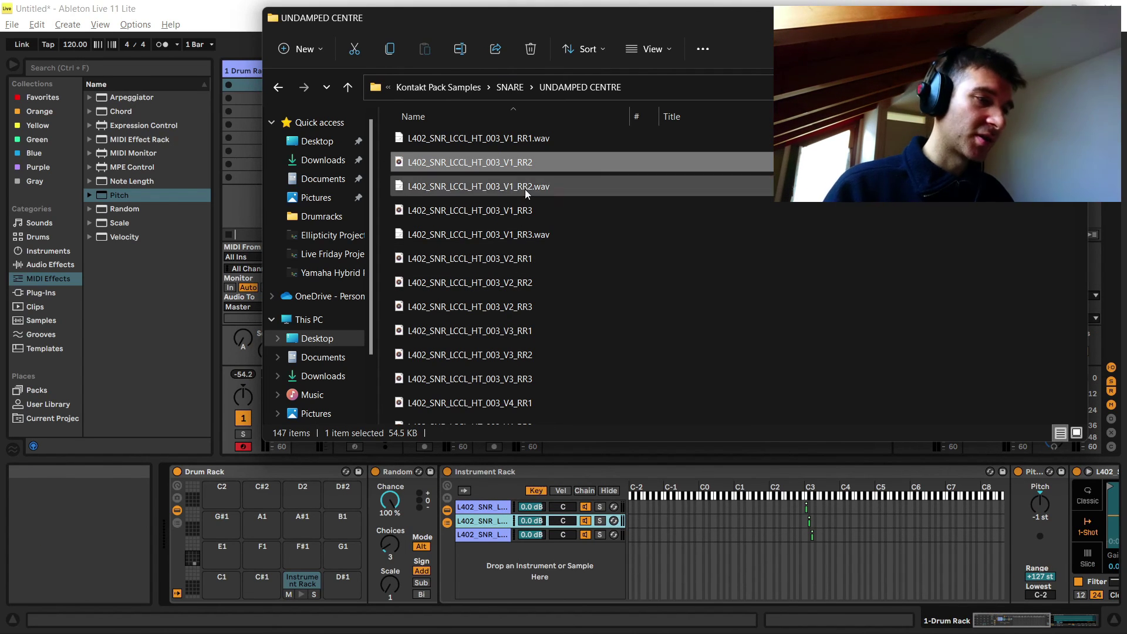
ctrl+click(524, 259)
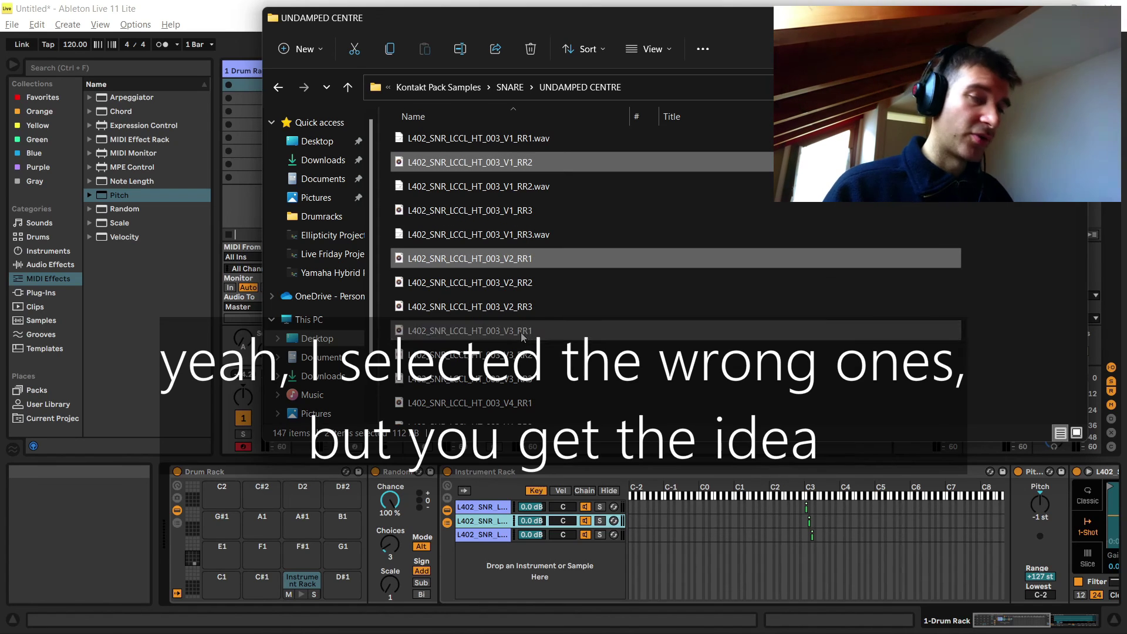
ctrl+click(523, 331)
- Show the third snare chain in Ableton Live, select samples V1_RR3, V2_RR3, V3_RR3 and V4_RR1 in File Explorer, and return to Live
key(alt+Tab)
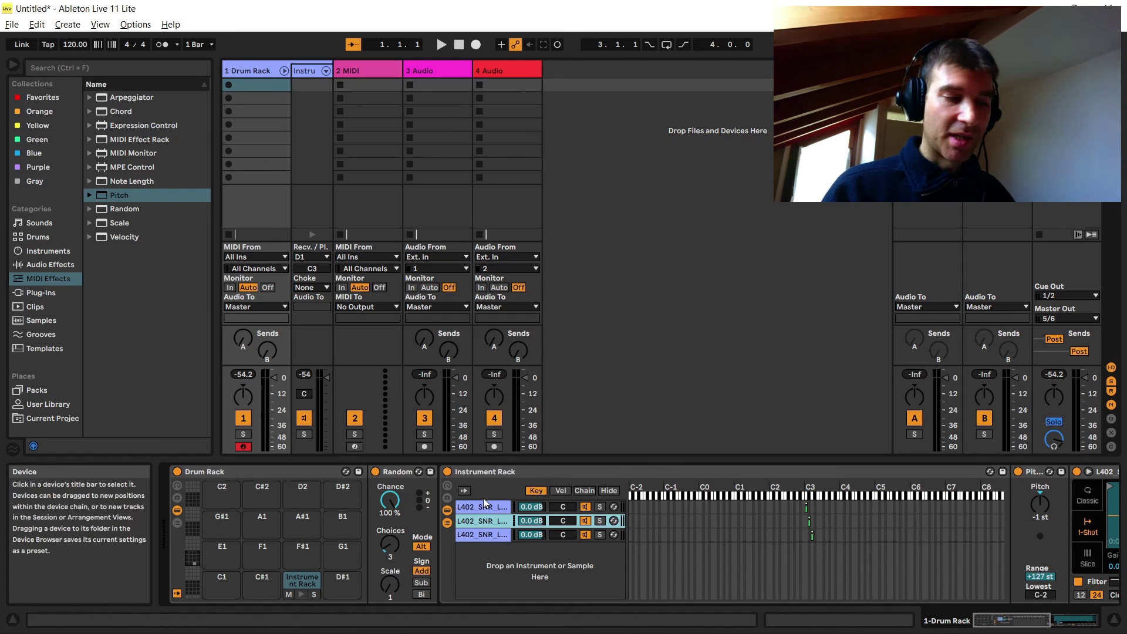
click(484, 536)
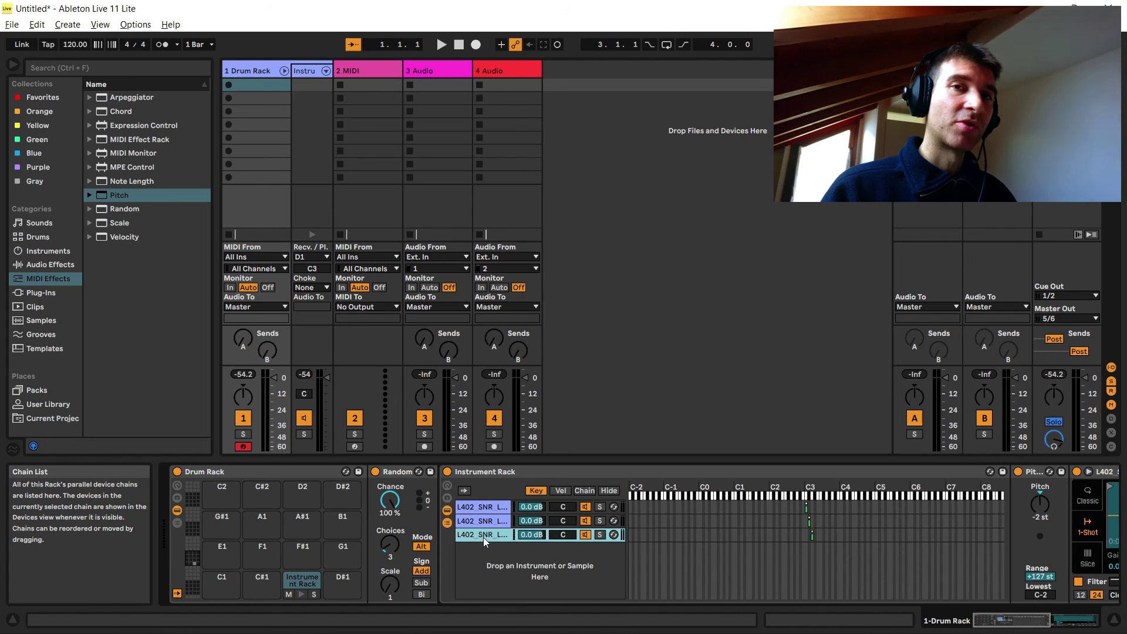
key(alt+Tab)
click(533, 217)
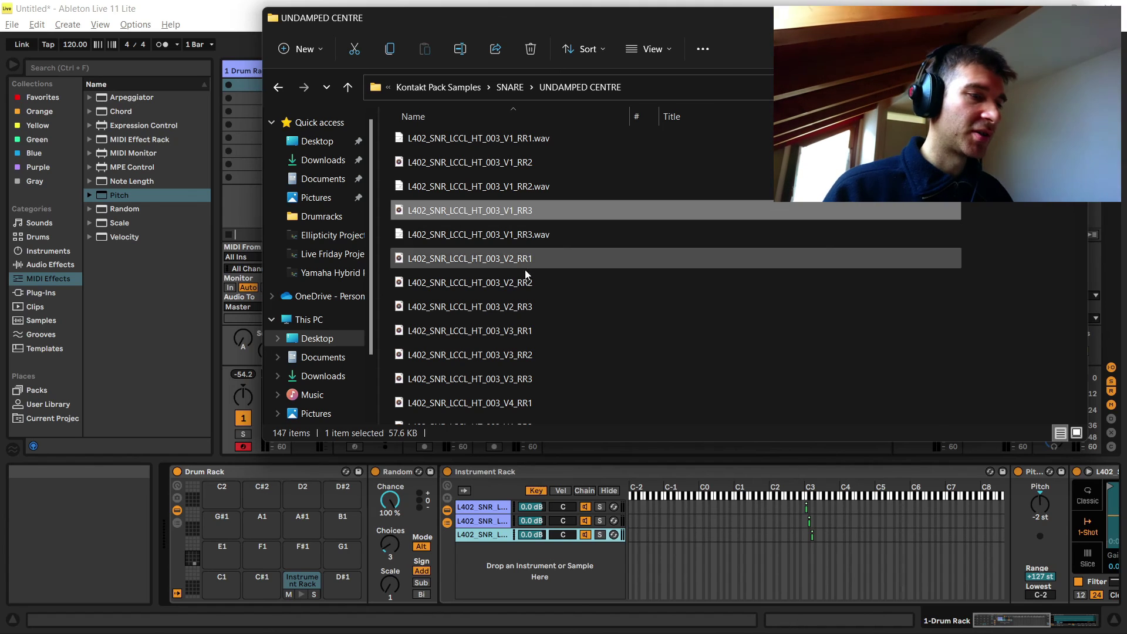
ctrl+click(530, 306)
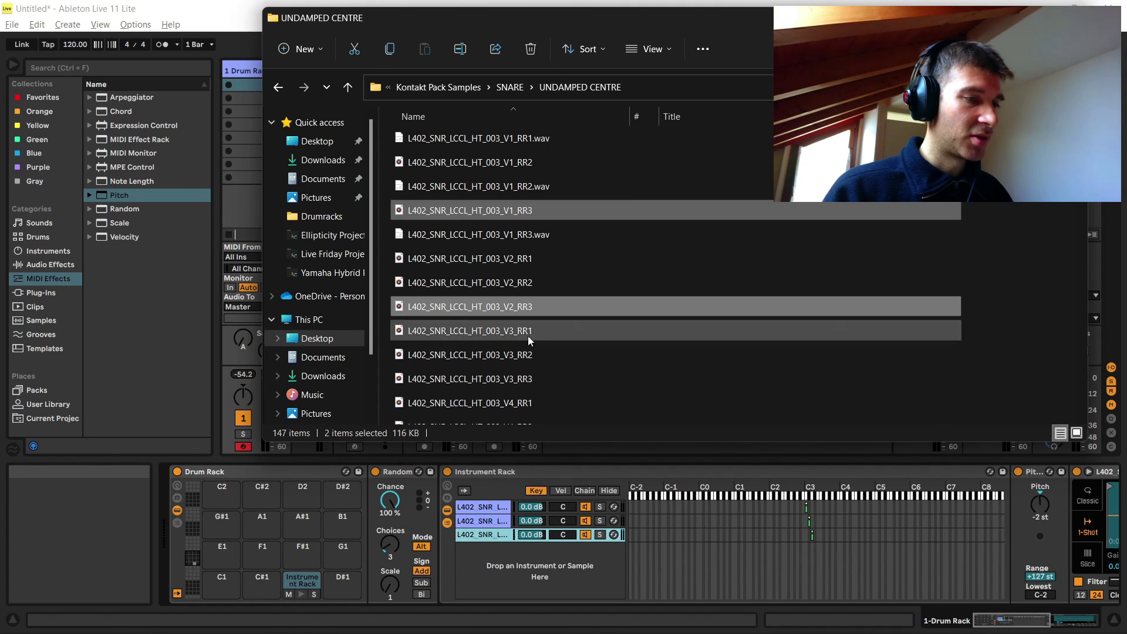
ctrl+click(527, 404)
ctrl+click(529, 381)
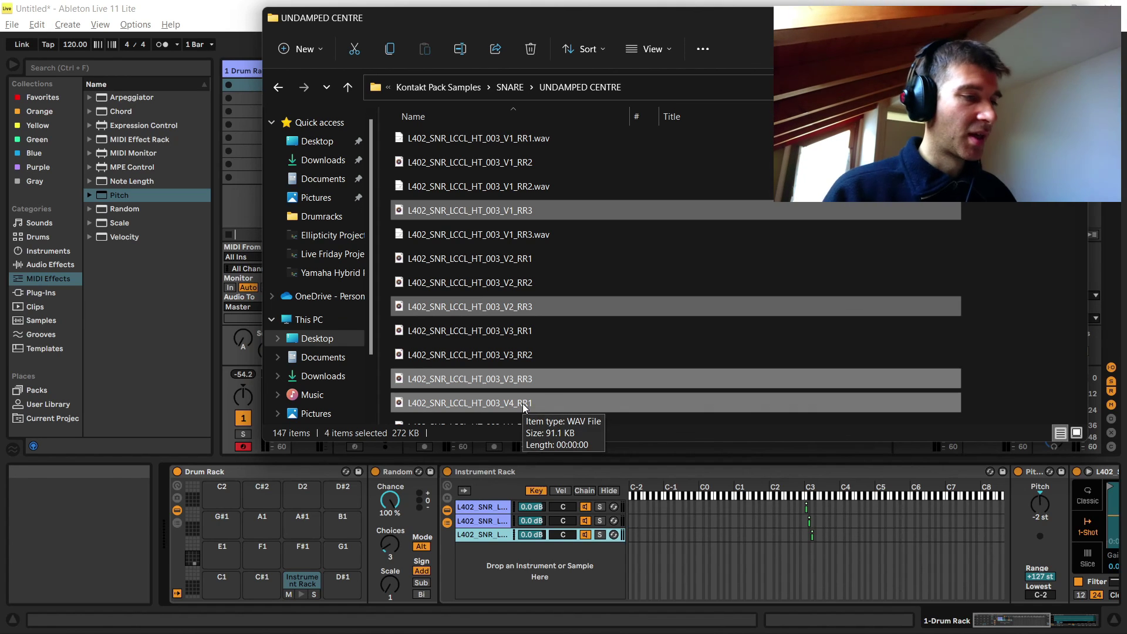
key(alt+Tab)
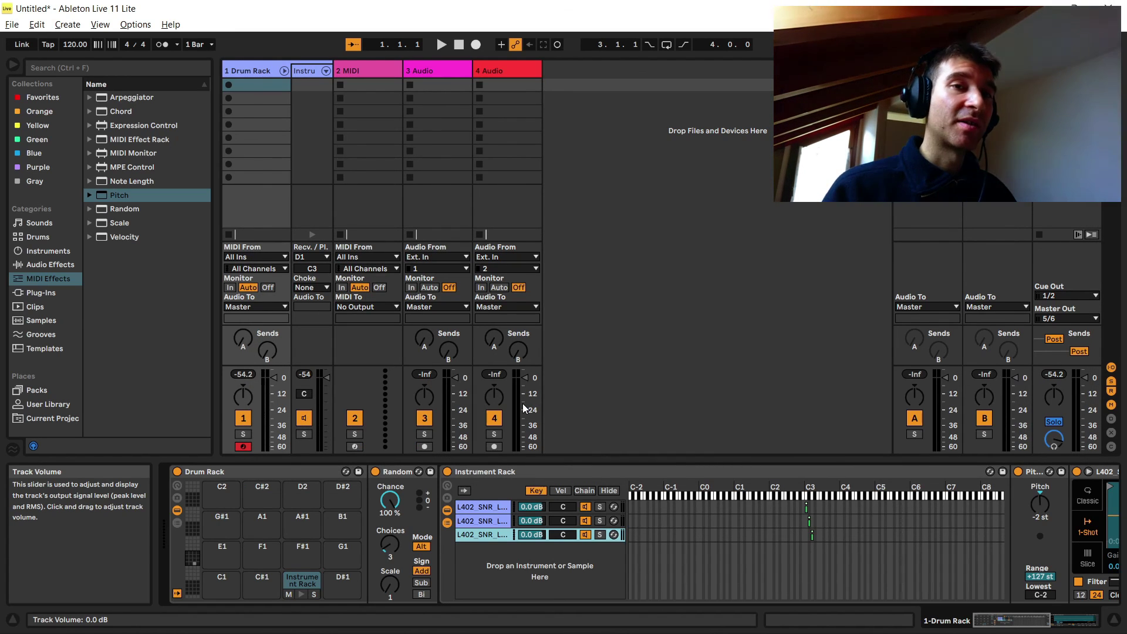